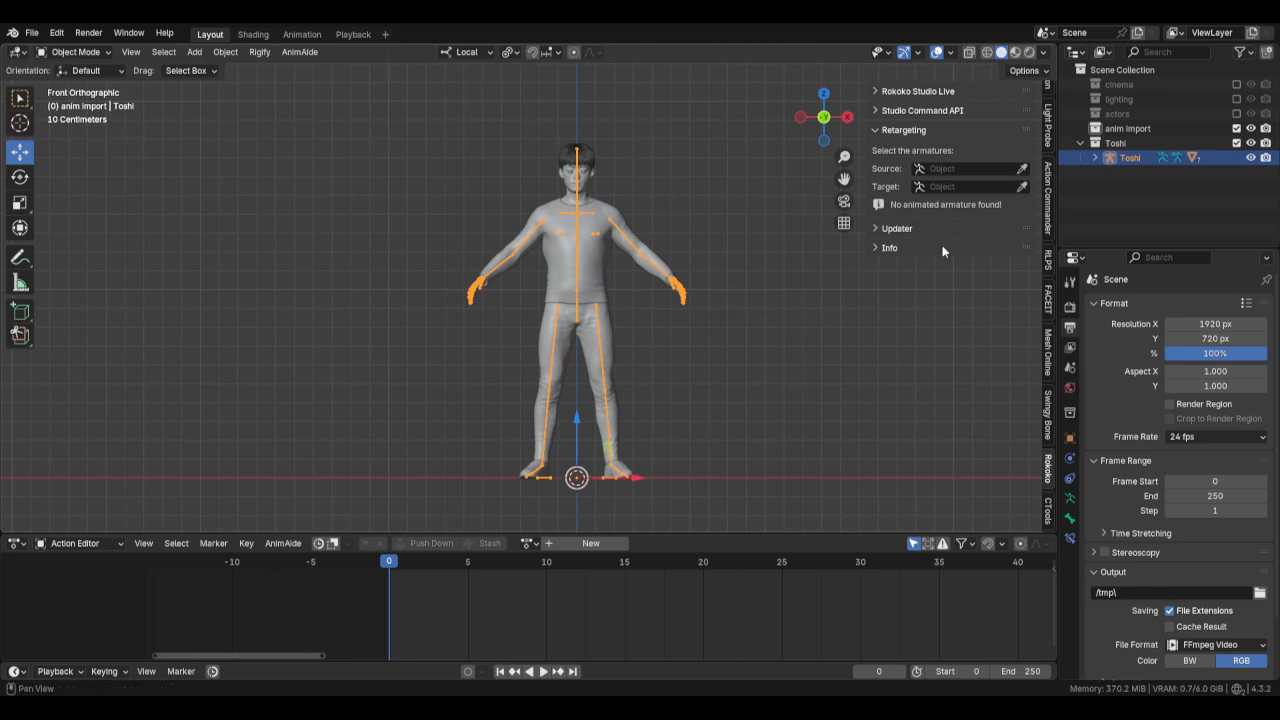
# Import the Mixamo animation armature into the anim import collection.
pyautogui.click(1125, 130)
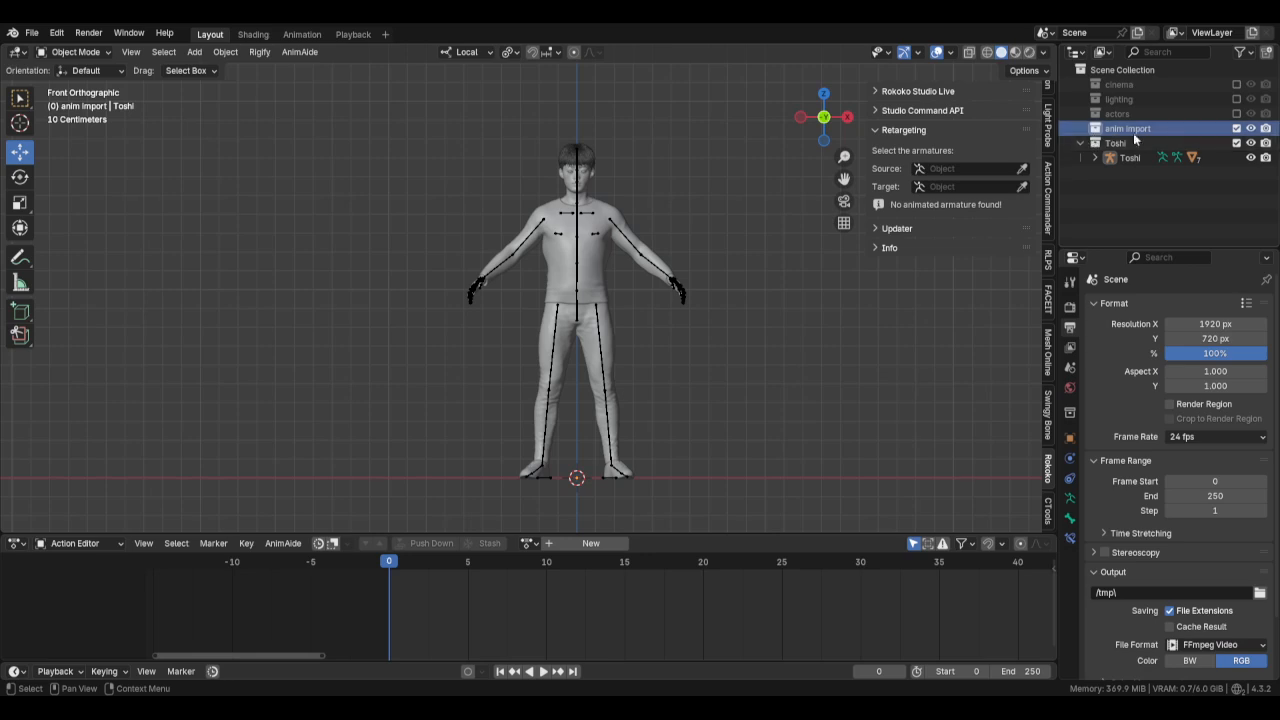
pyautogui.click(32, 33)
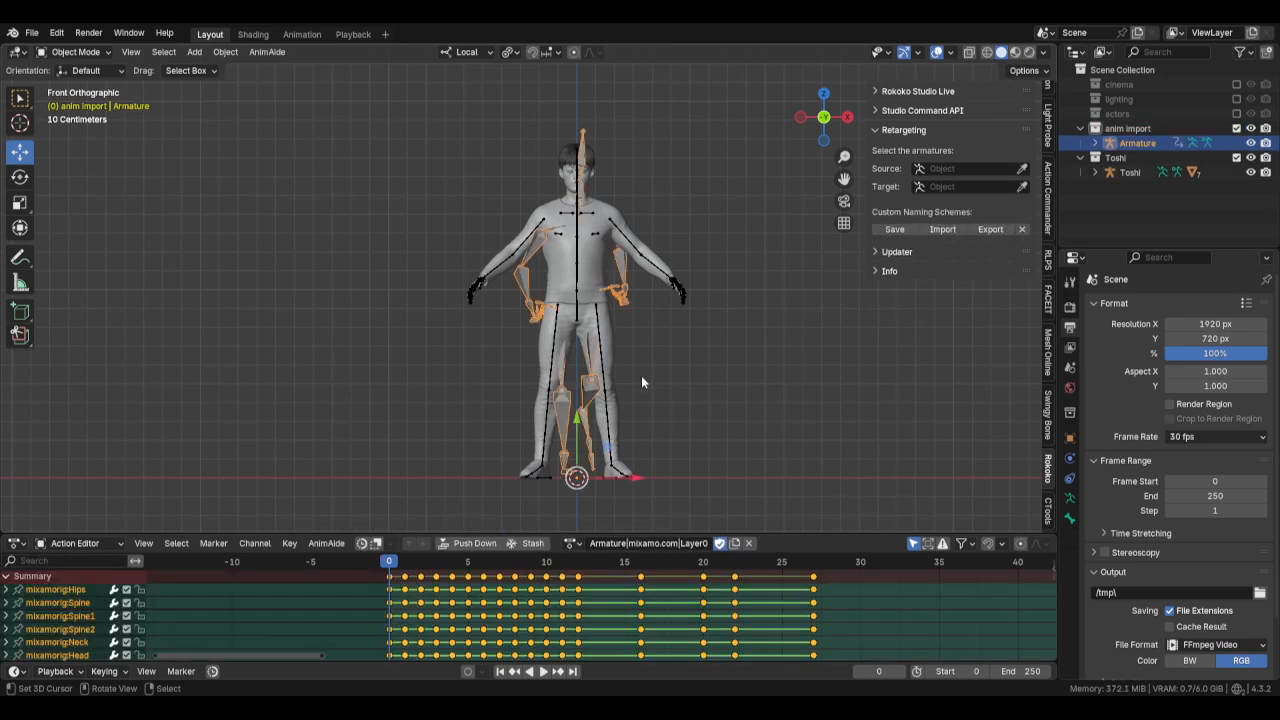
# Set the imported Mixamo armature to display in front of other objects in the viewport.
pyautogui.moveTo(641, 375)
pyautogui.mouseDown(button='middle')
pyautogui.moveTo(668, 332)
pyautogui.moveTo(655, 377)
pyautogui.moveTo(621, 394)
pyautogui.moveTo(619, 381)
pyautogui.mouseUp(button='middle')
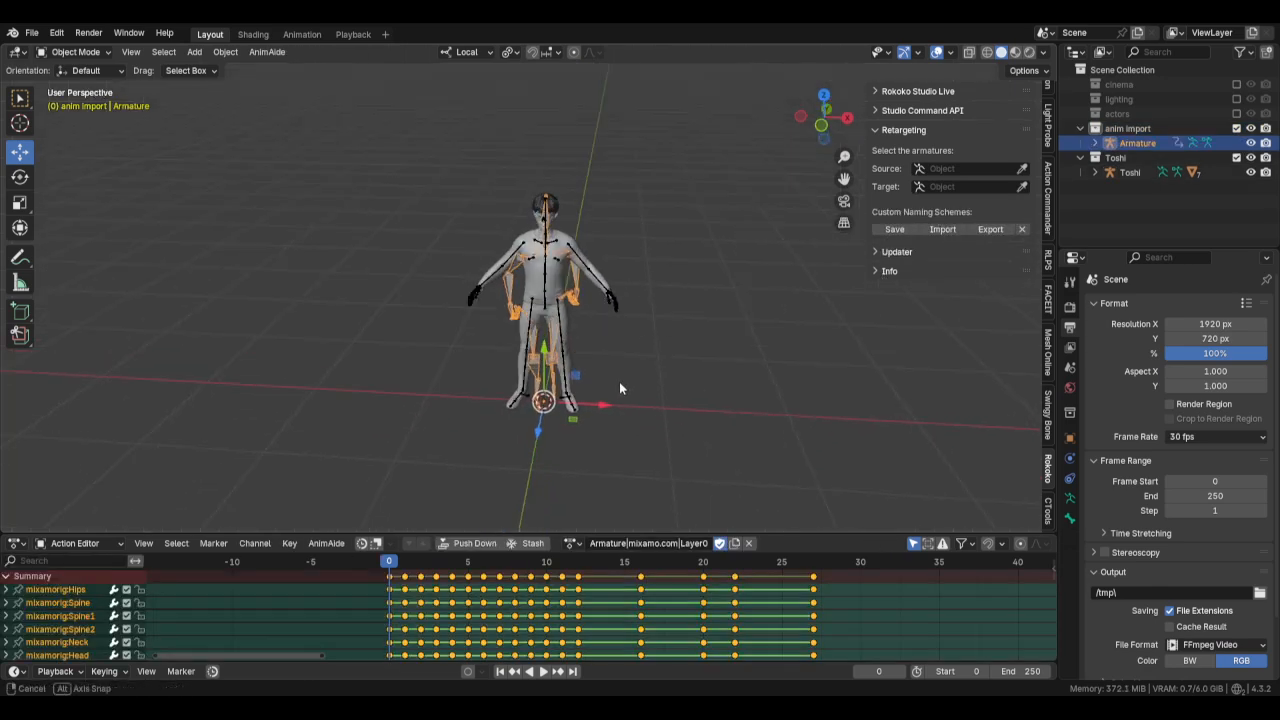
pyautogui.scroll(1, 619, 381)
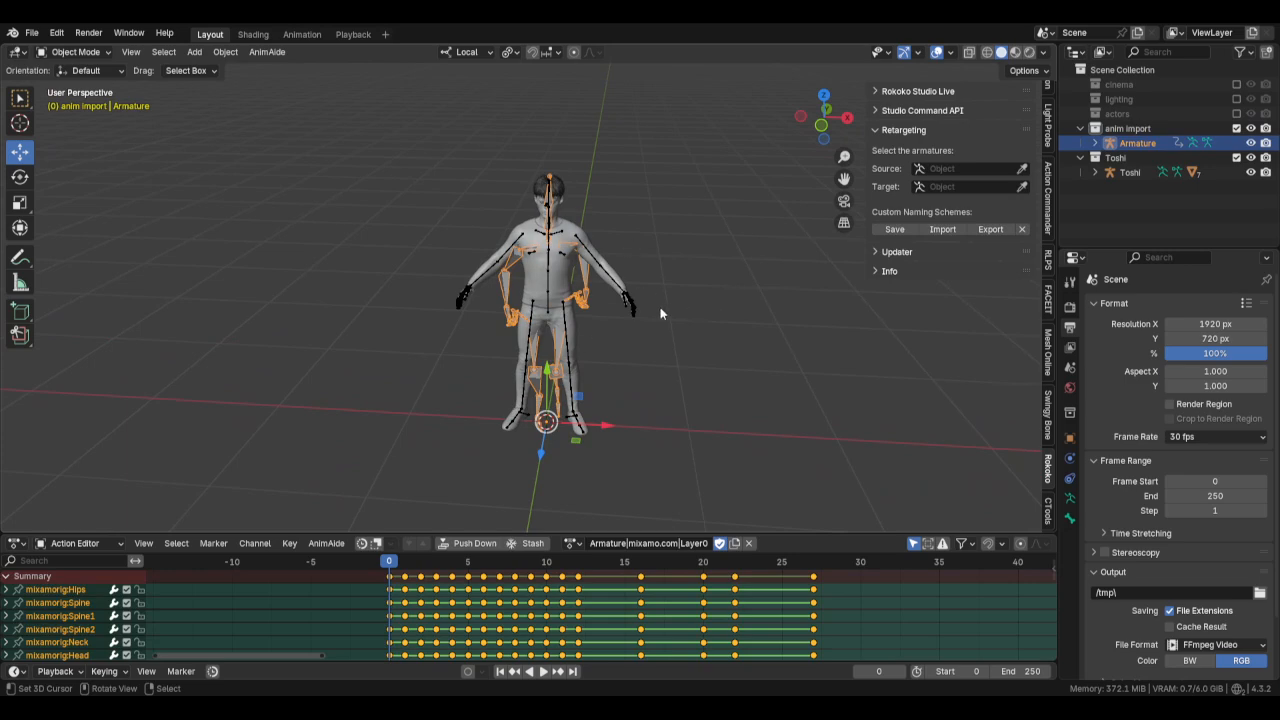
pyautogui.click(1070, 497)
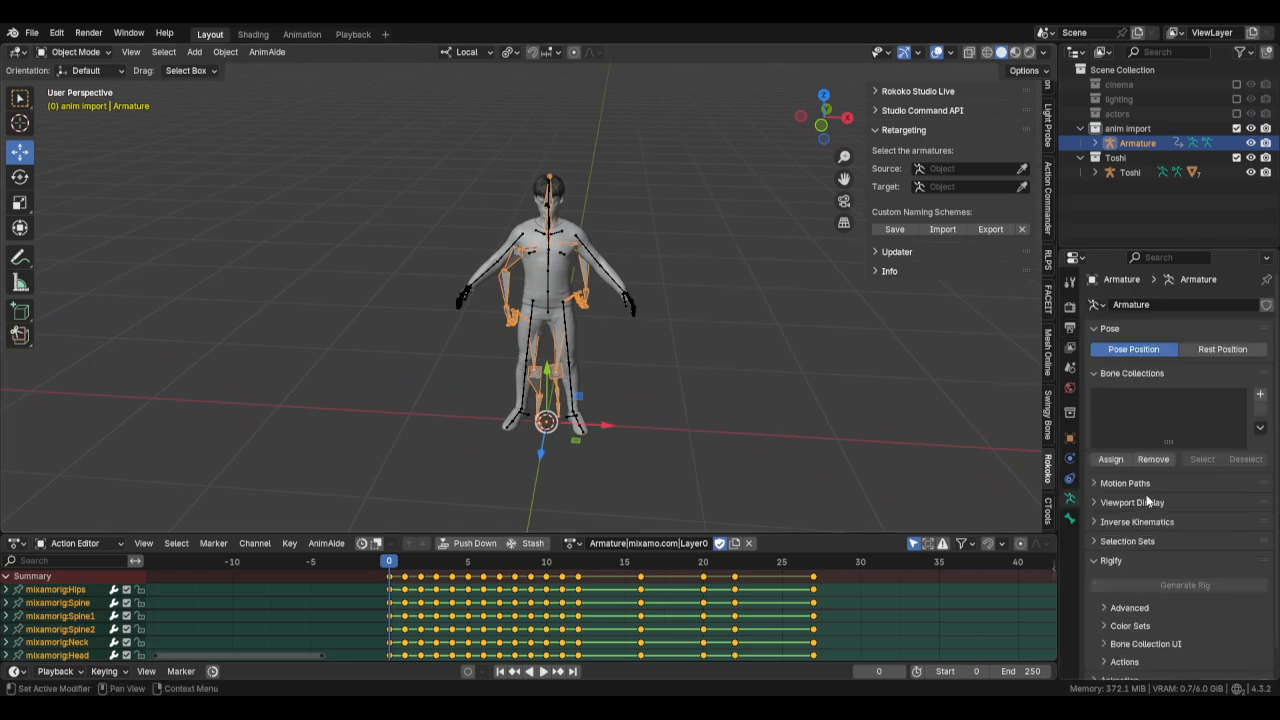
pyautogui.click(1148, 502)
pyautogui.click(1163, 589)
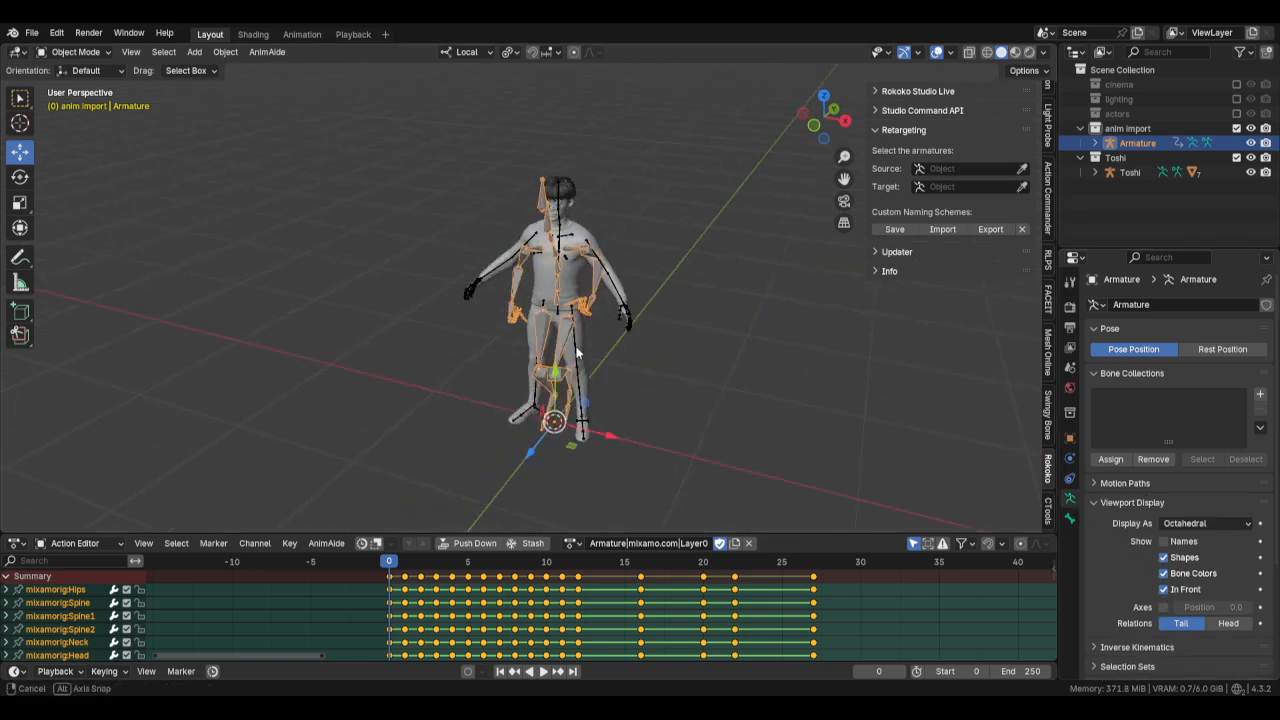
pyautogui.press('g')
pyautogui.click(399, 390)
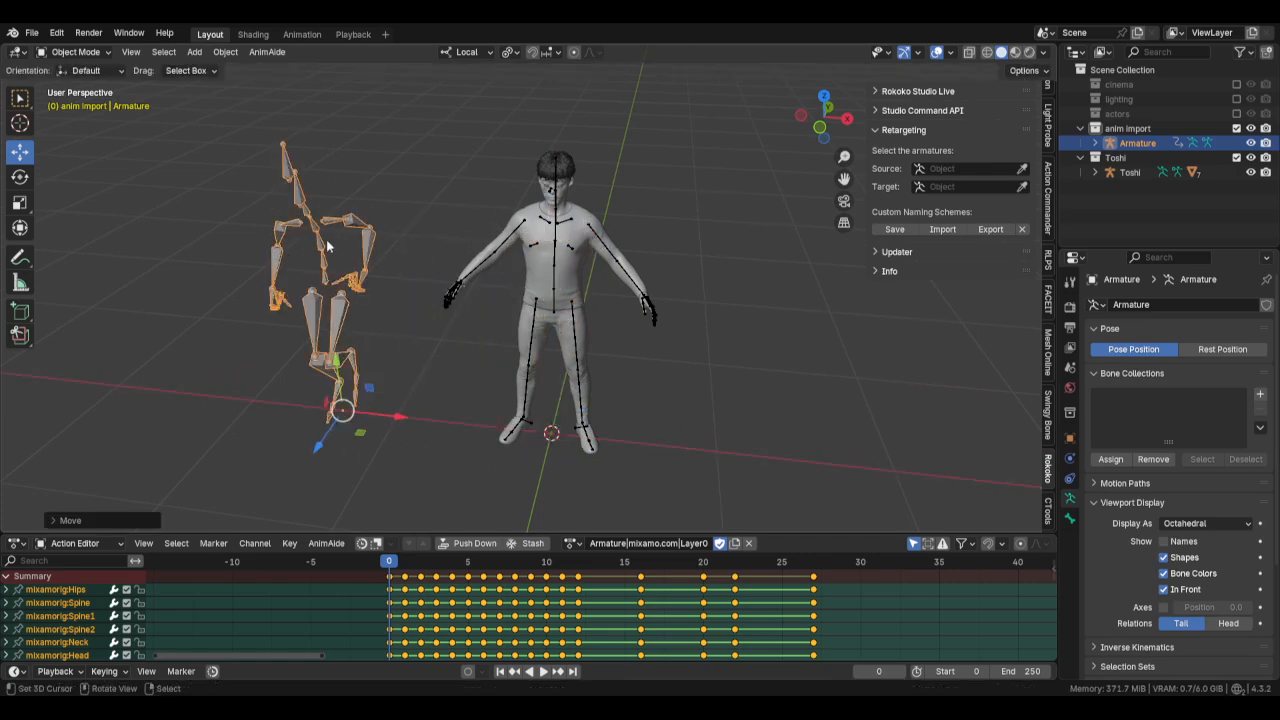
pyautogui.hotkey('ctrl', 'z')
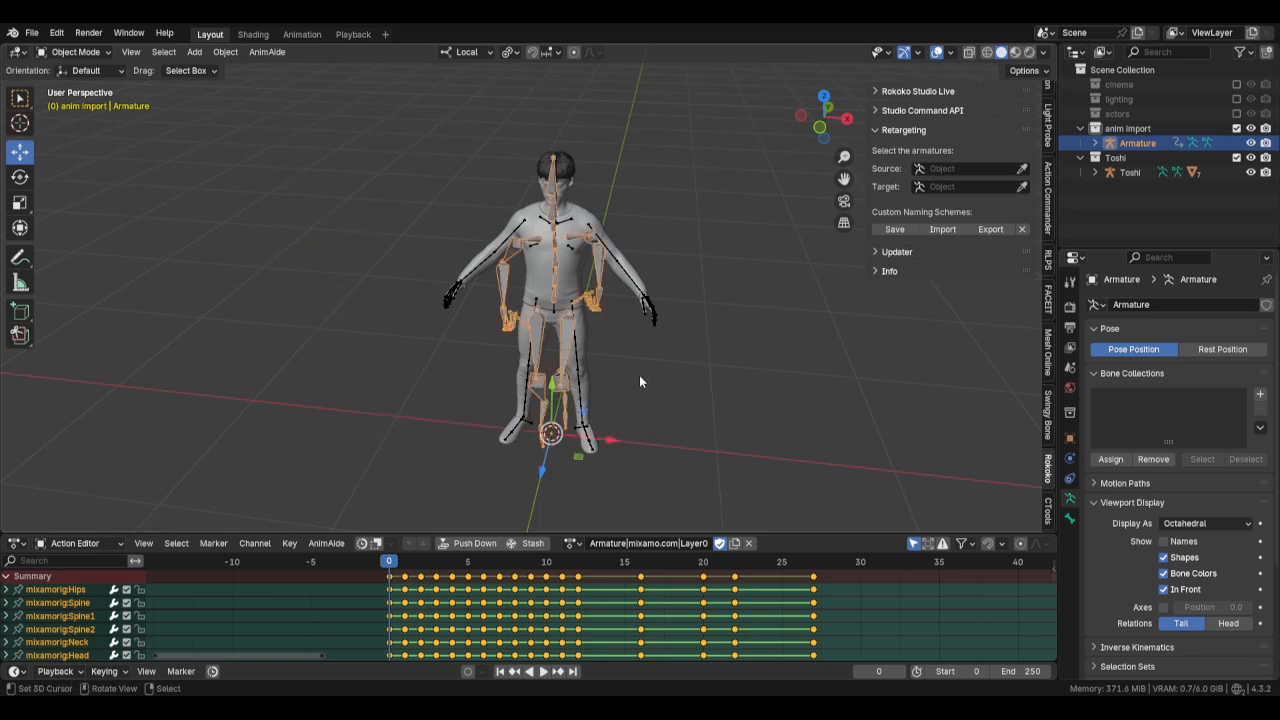
# Set Toshi as the retargeting target and the imported Armature as the source.
pyautogui.moveTo(639, 375)
pyautogui.mouseDown(button='middle')
pyautogui.moveTo(642, 386)
pyautogui.moveTo(621, 360)
pyautogui.mouseUp(button='middle')
pyautogui.scroll(-1, 632, 356)
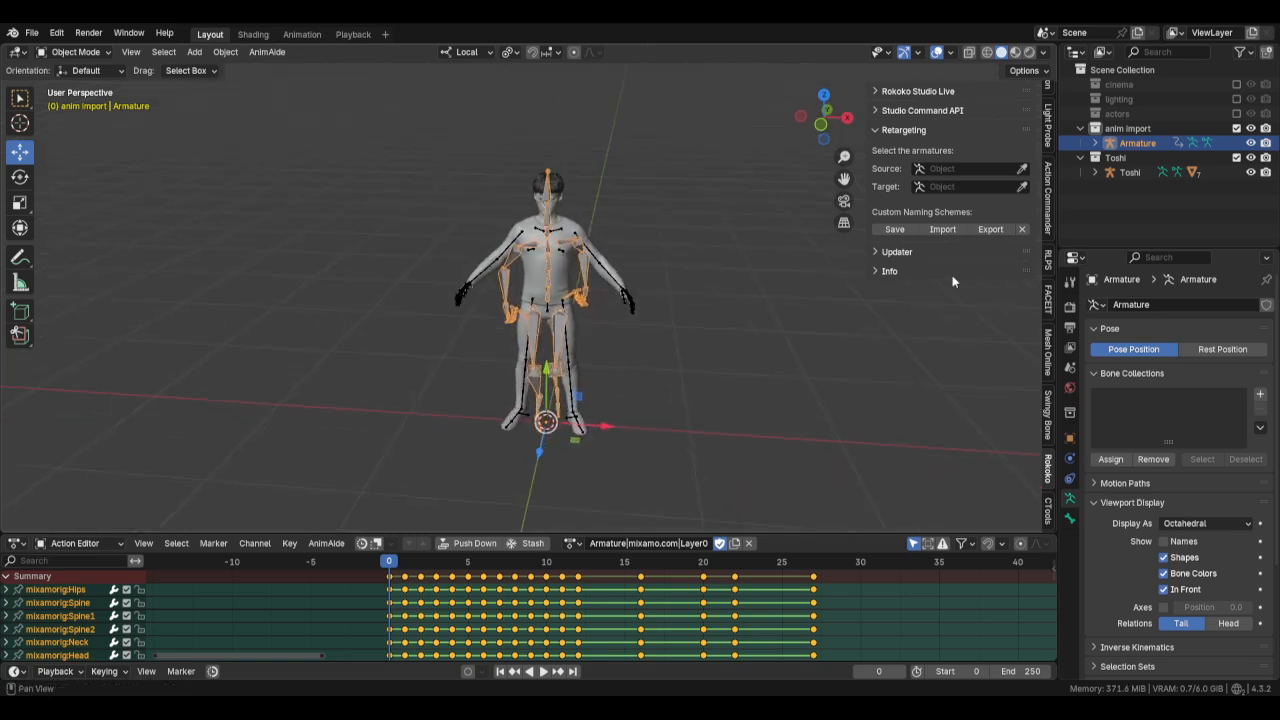
pyautogui.click(1134, 173)
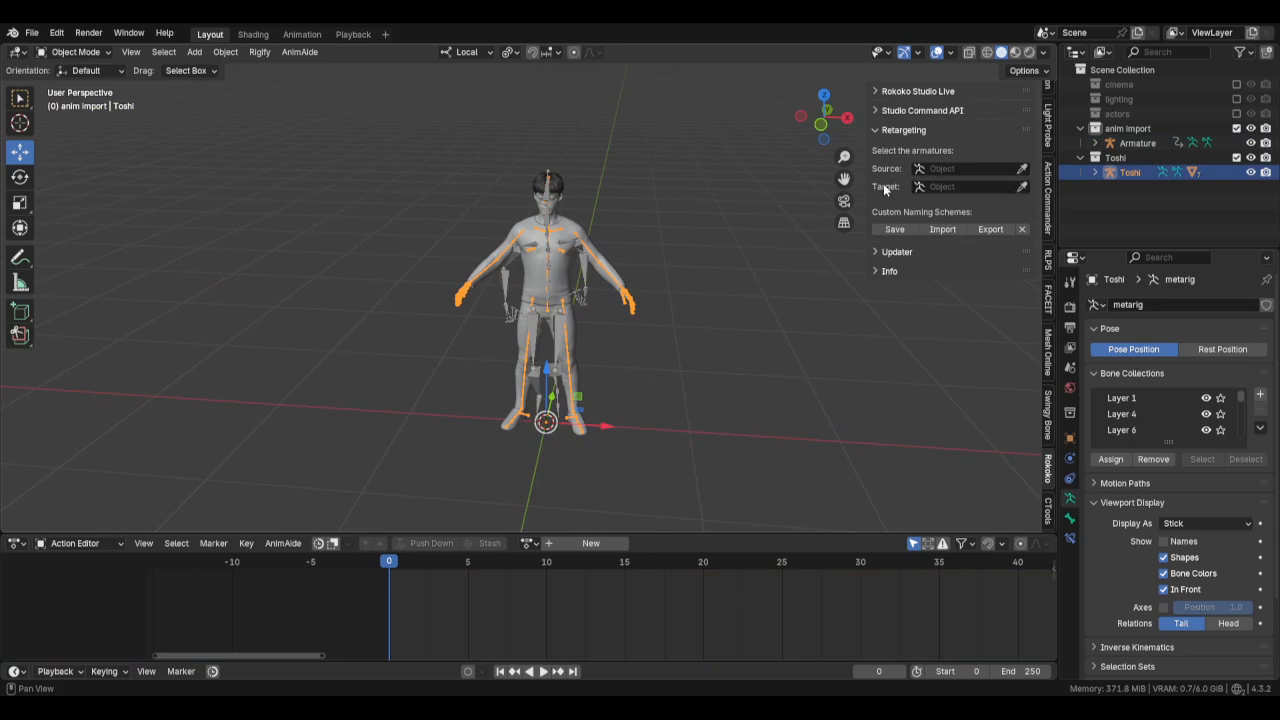
pyautogui.click(1021, 187)
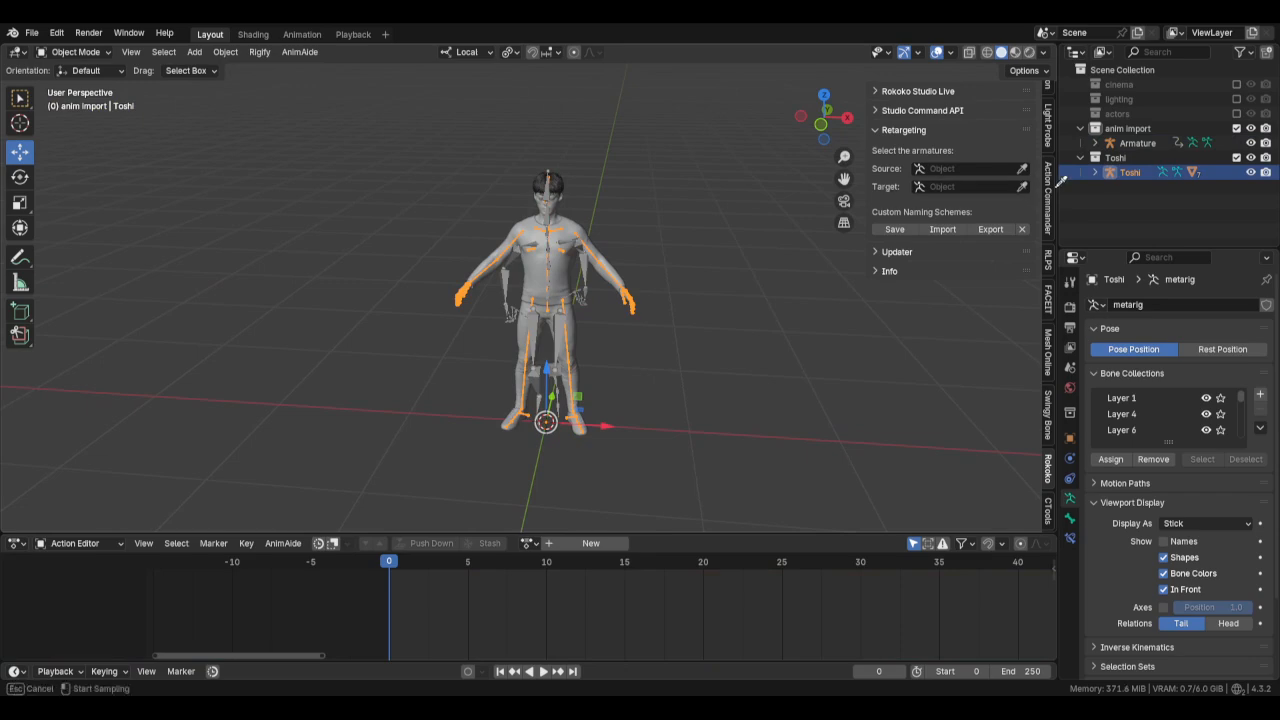
pyautogui.click(1130, 172)
pyautogui.click(1021, 169)
pyautogui.click(1131, 142)
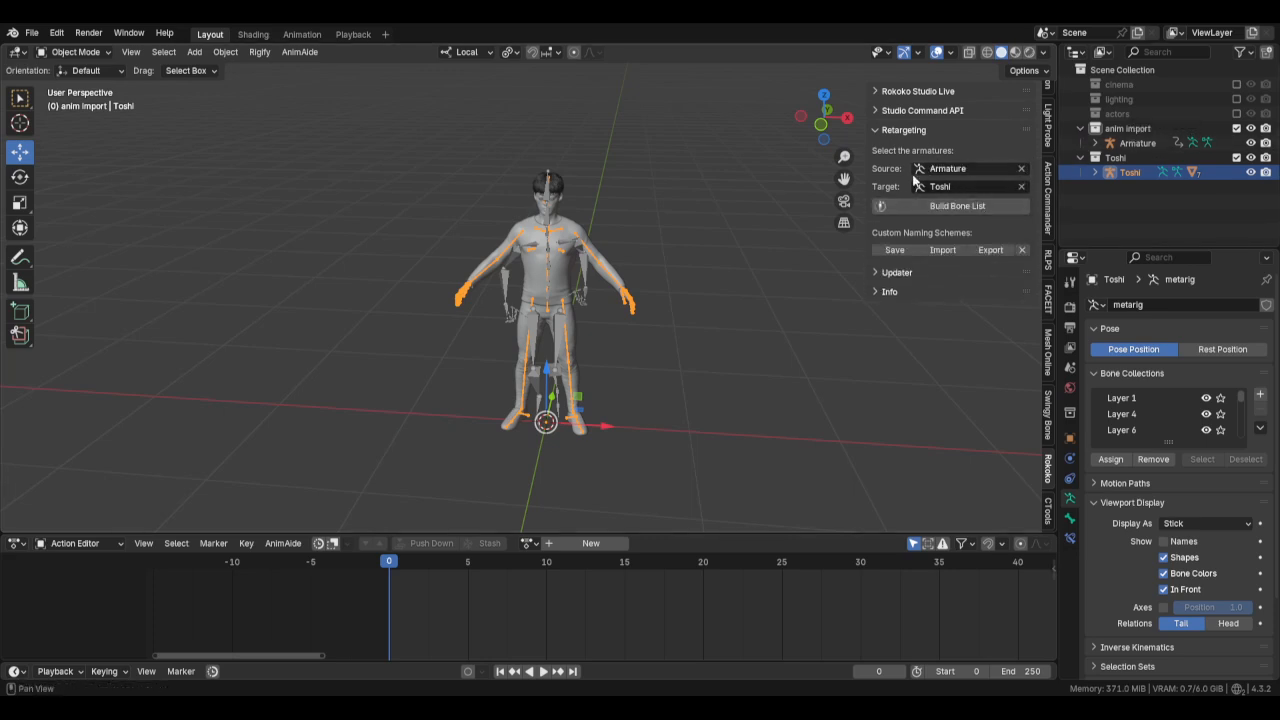
# Build the retargeting bone list and enlarge its display to show more bone pairs.
pyautogui.click(947, 206)
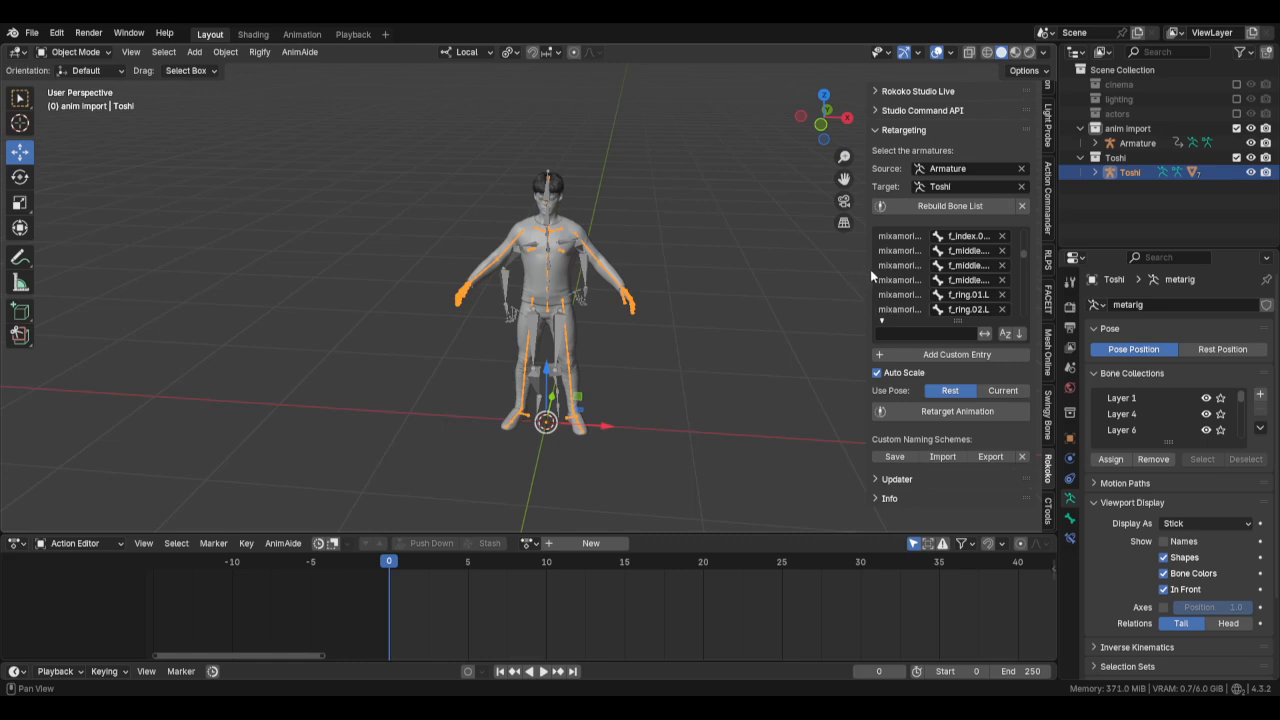
pyautogui.moveTo(868, 269); pyautogui.dragTo(826, 270)
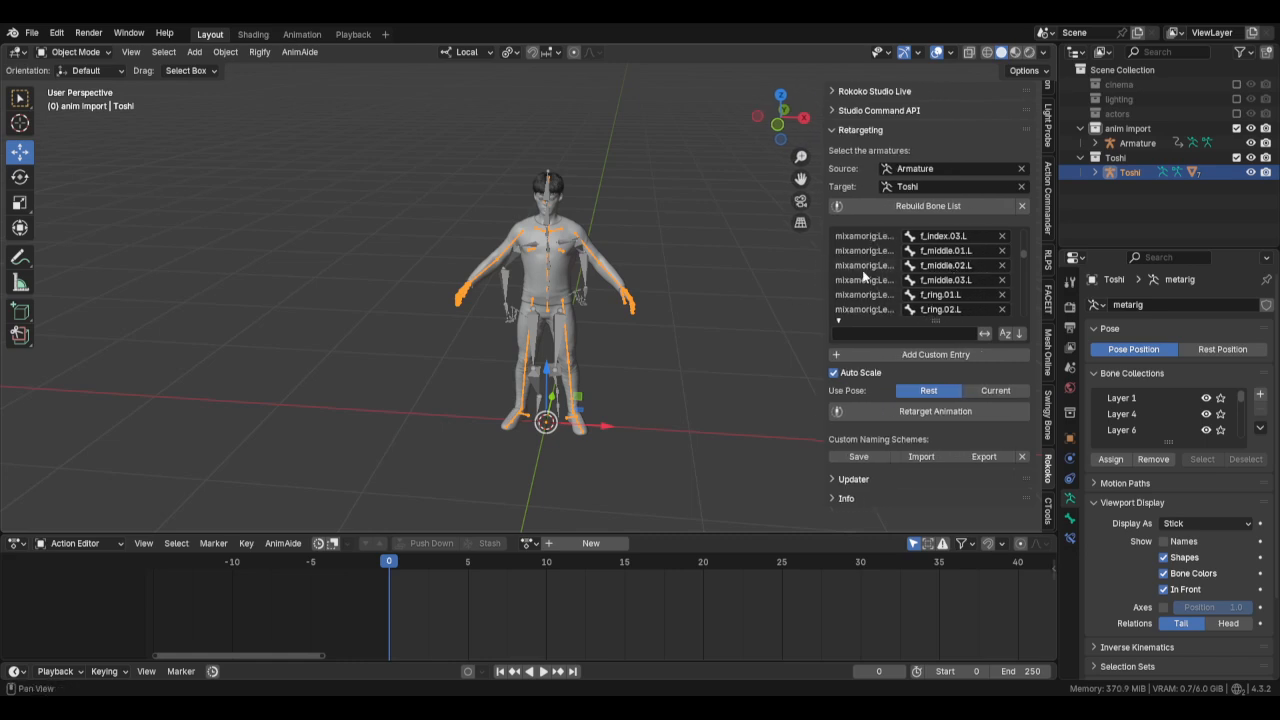
pyautogui.scroll(10, 865, 277)
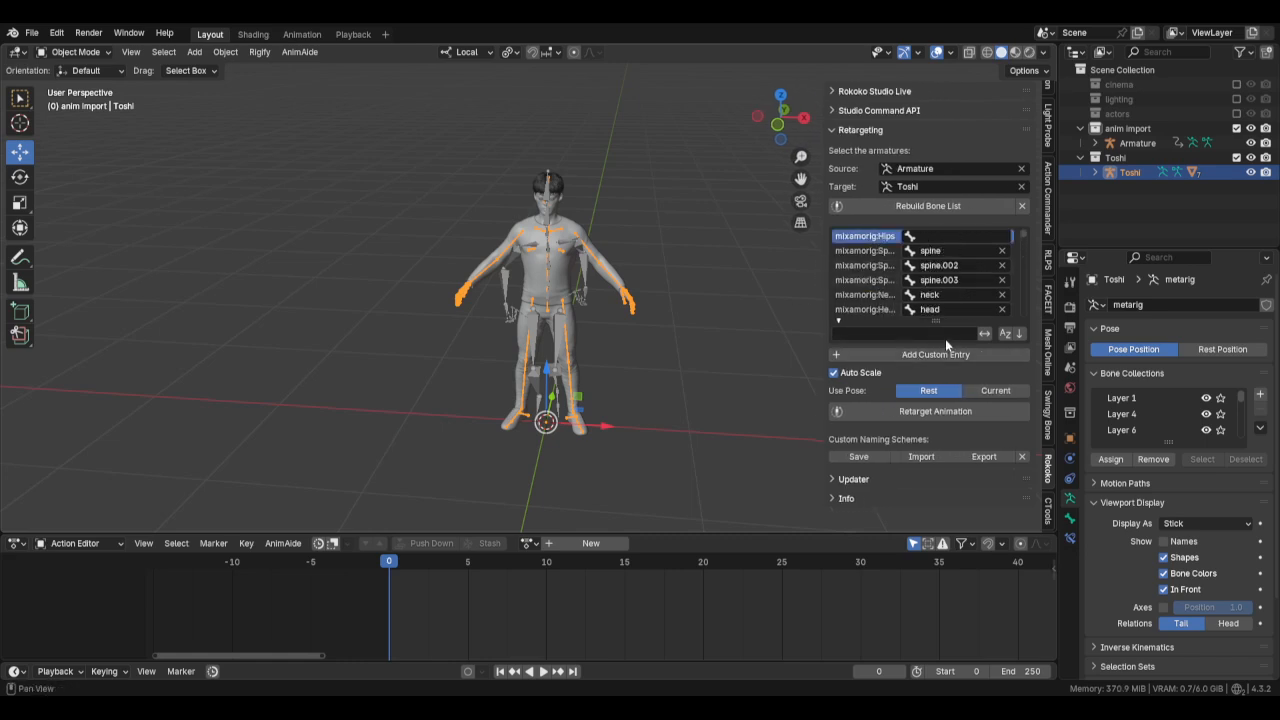
pyautogui.moveTo(937, 320); pyautogui.dragTo(938, 350)
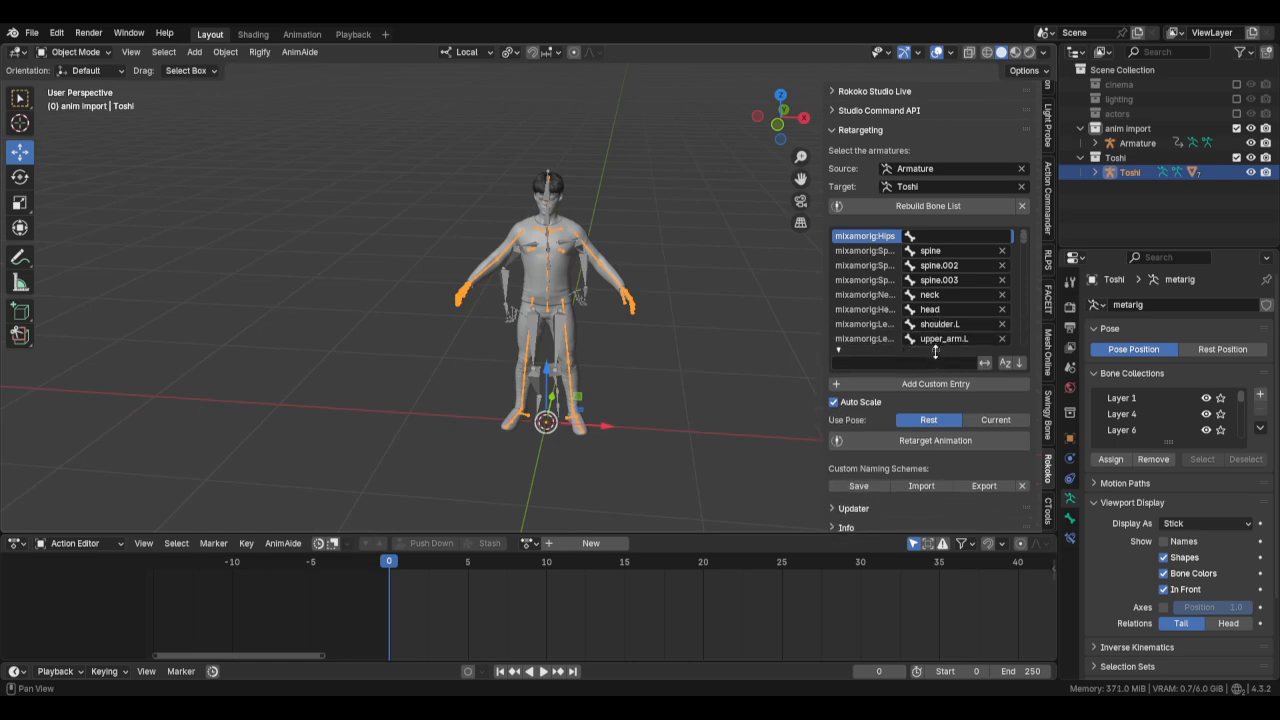
# Examine the whole bone list to check how the mixamorig source bones are paired with Toshi's bones.
pyautogui.scroll(-12, 940, 300)
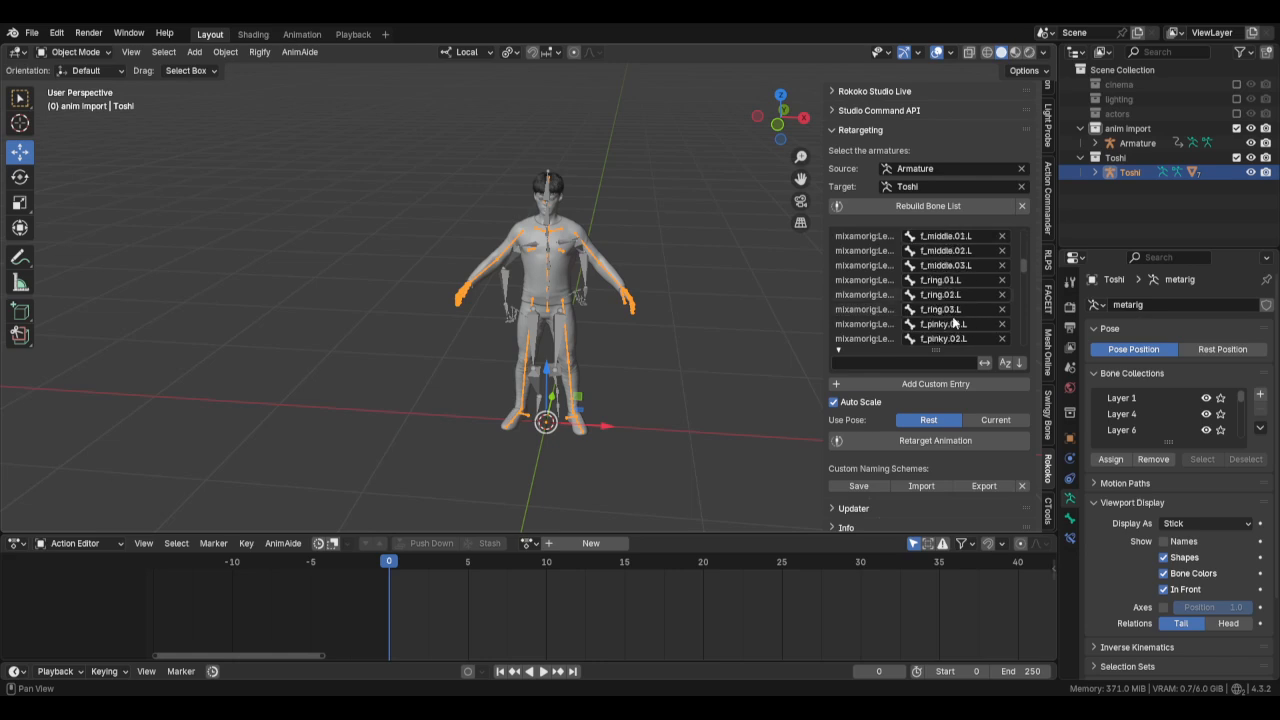
pyautogui.scroll(-10, 953, 320)
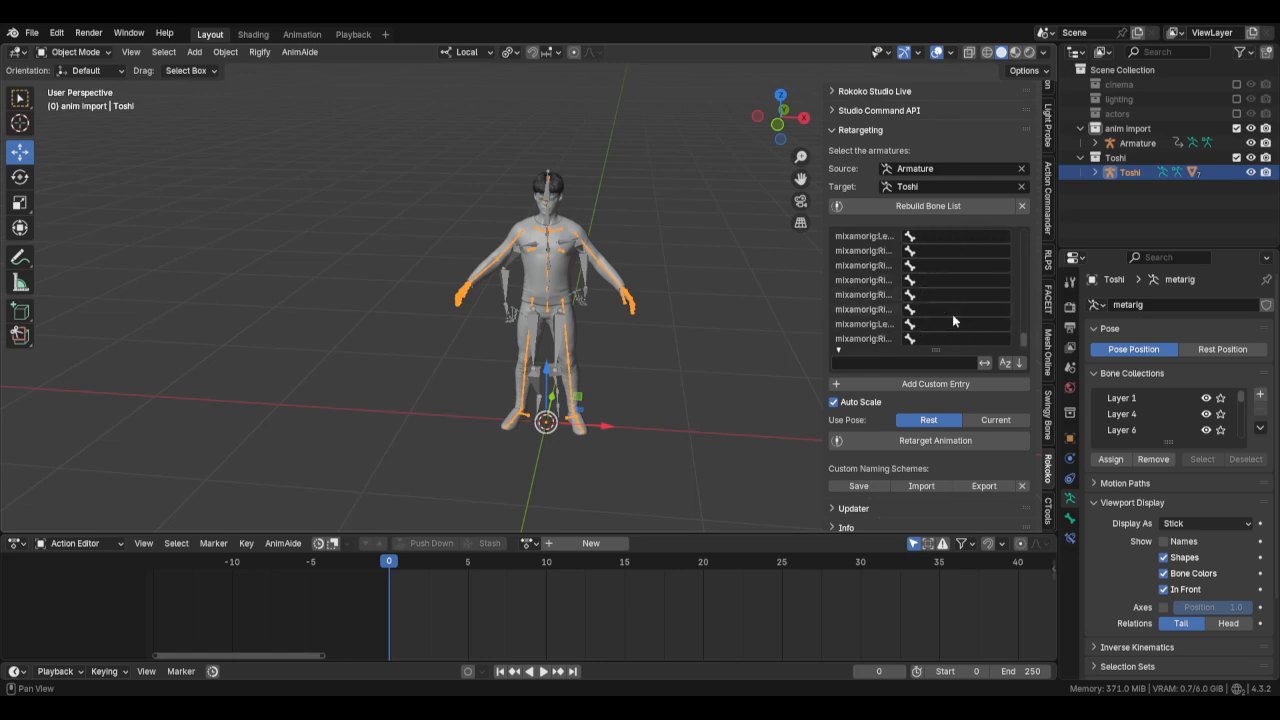
pyautogui.moveTo(1022, 342)
pyautogui.mouseDown()
pyautogui.moveTo(1022, 246)
pyautogui.moveTo(1020, 345)
pyautogui.mouseUp()
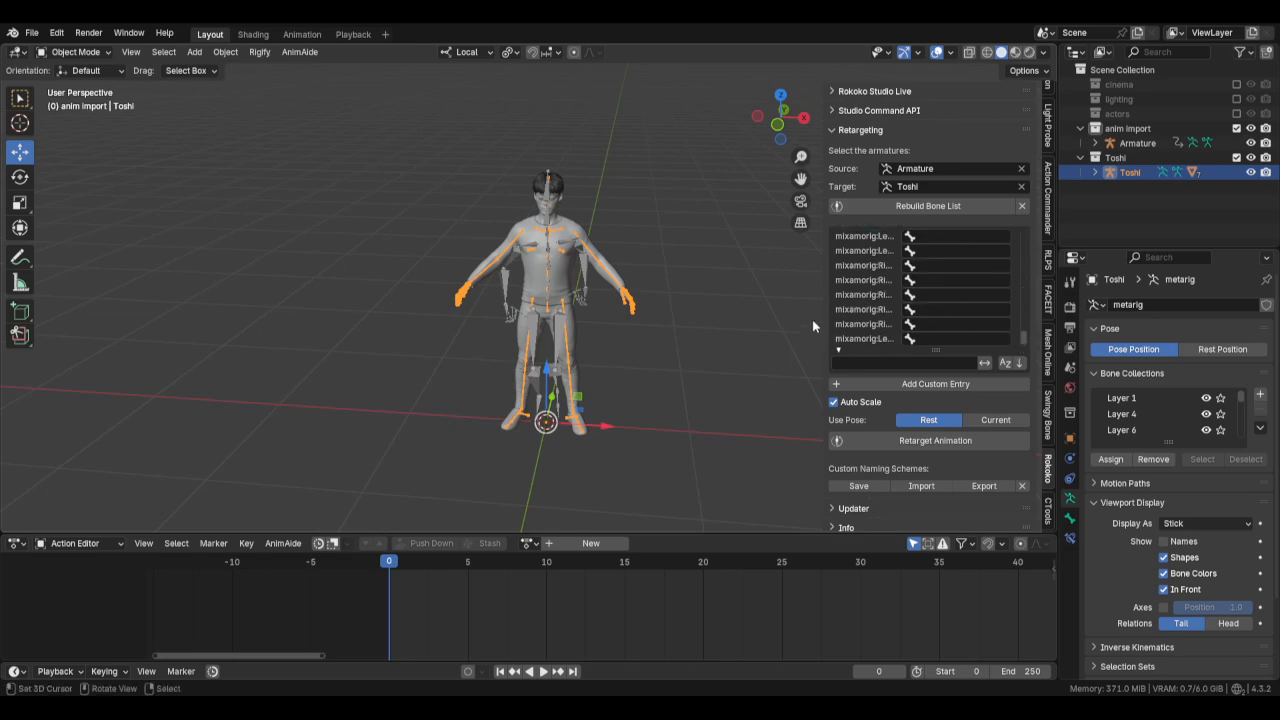
pyautogui.moveTo(826, 310); pyautogui.dragTo(682, 300)
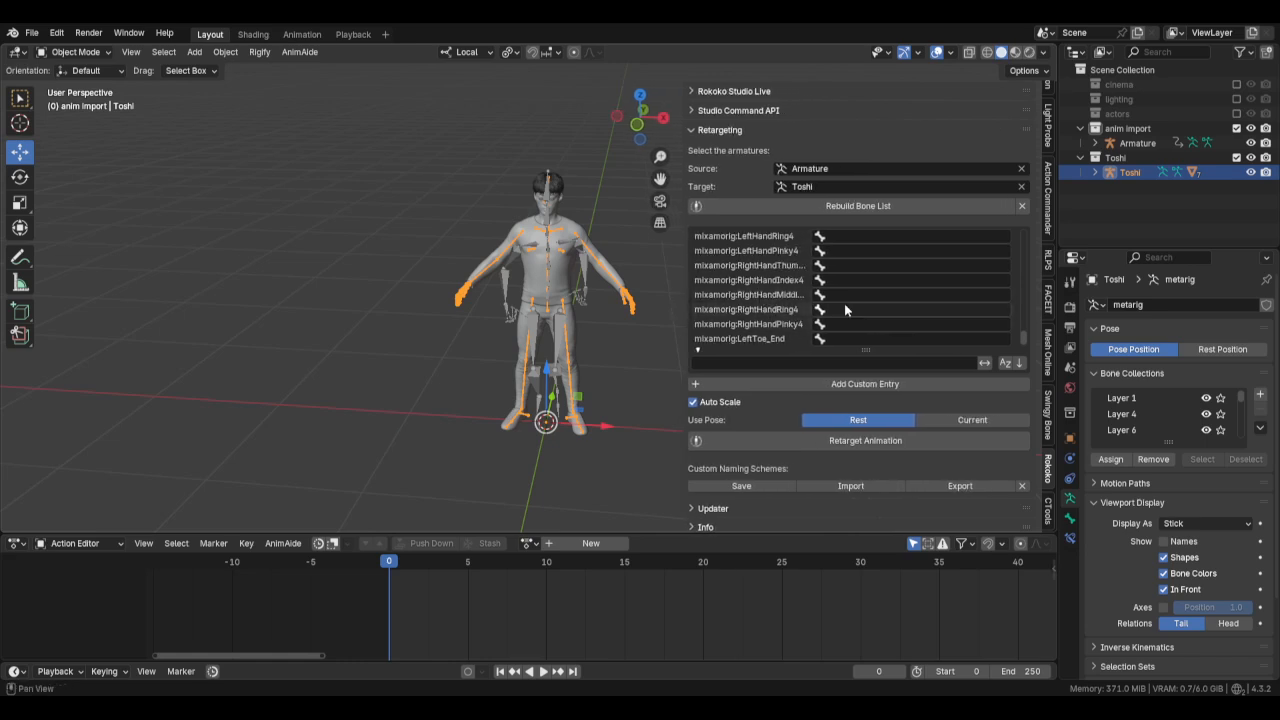
pyautogui.scroll(8, 885, 300)
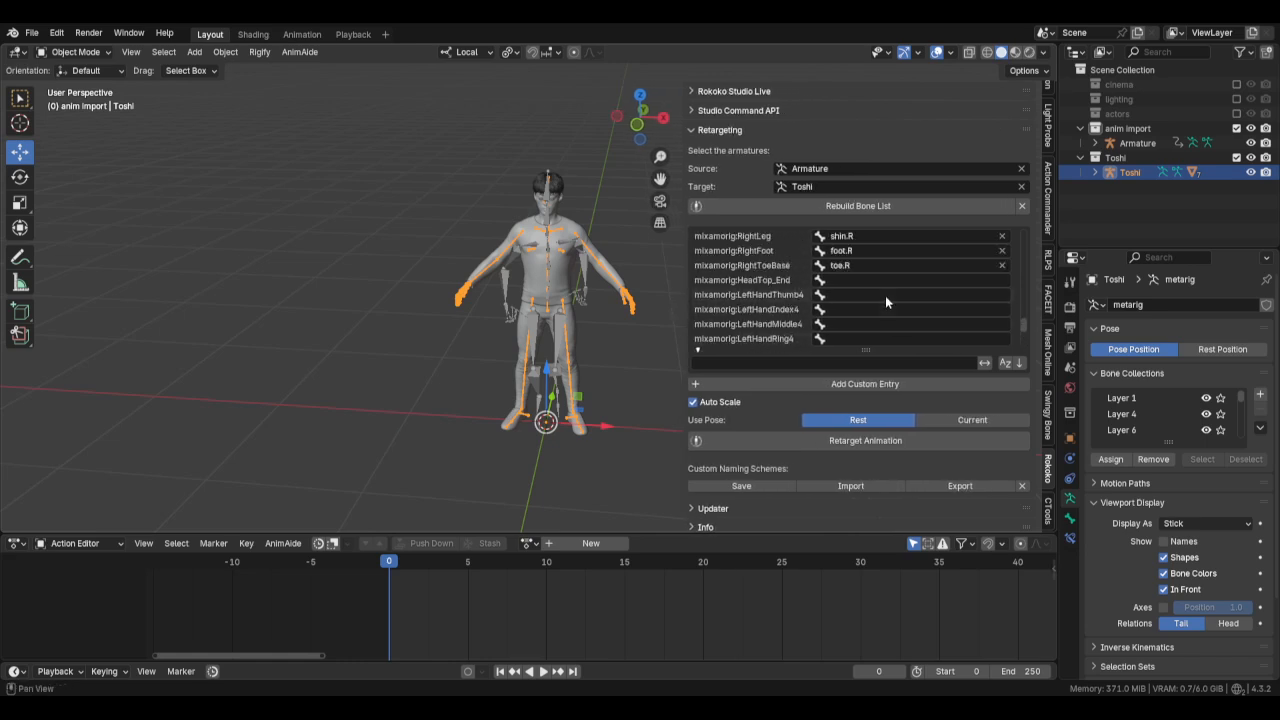
pyautogui.scroll(13, 863, 294)
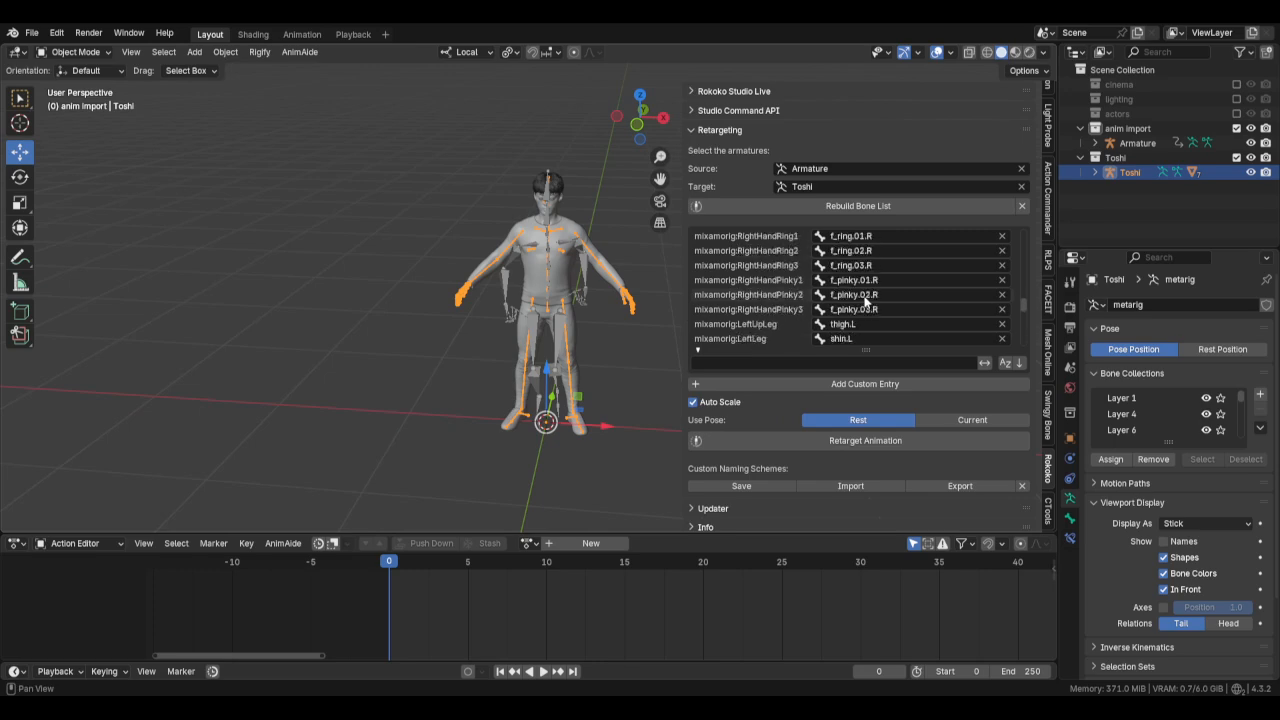
pyautogui.scroll(2, 866, 302)
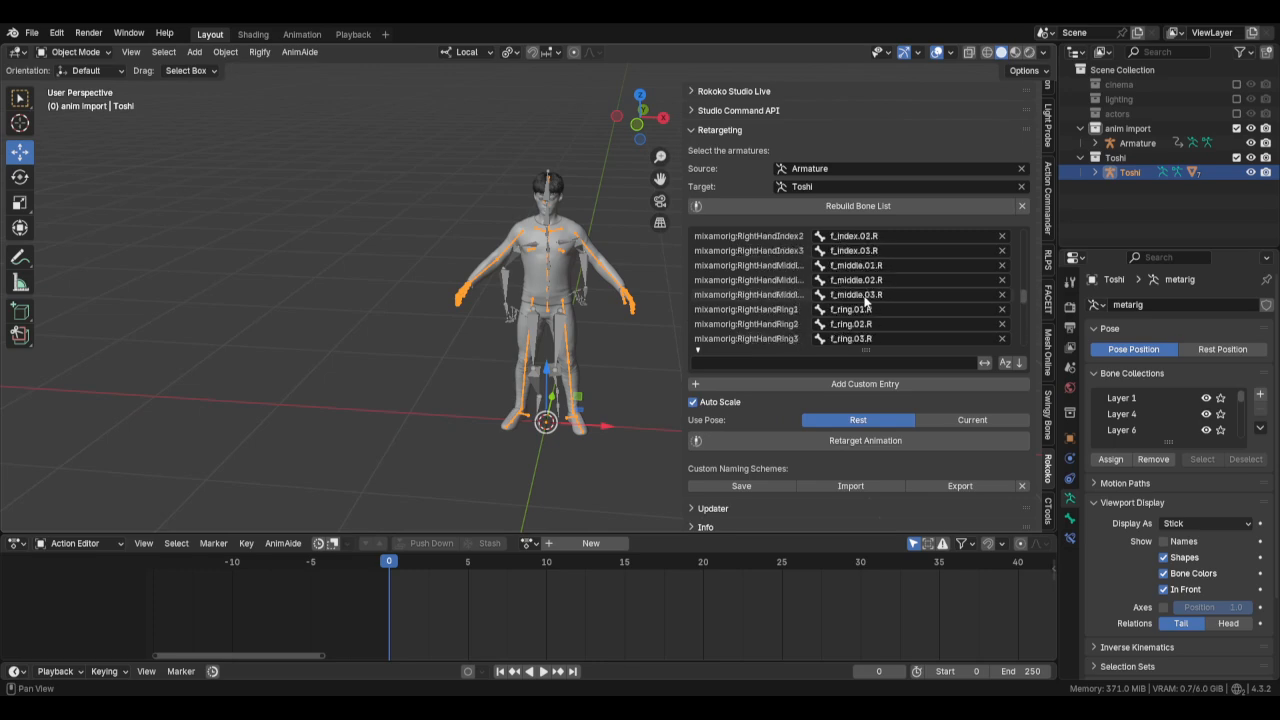
pyautogui.scroll(20, 866, 302)
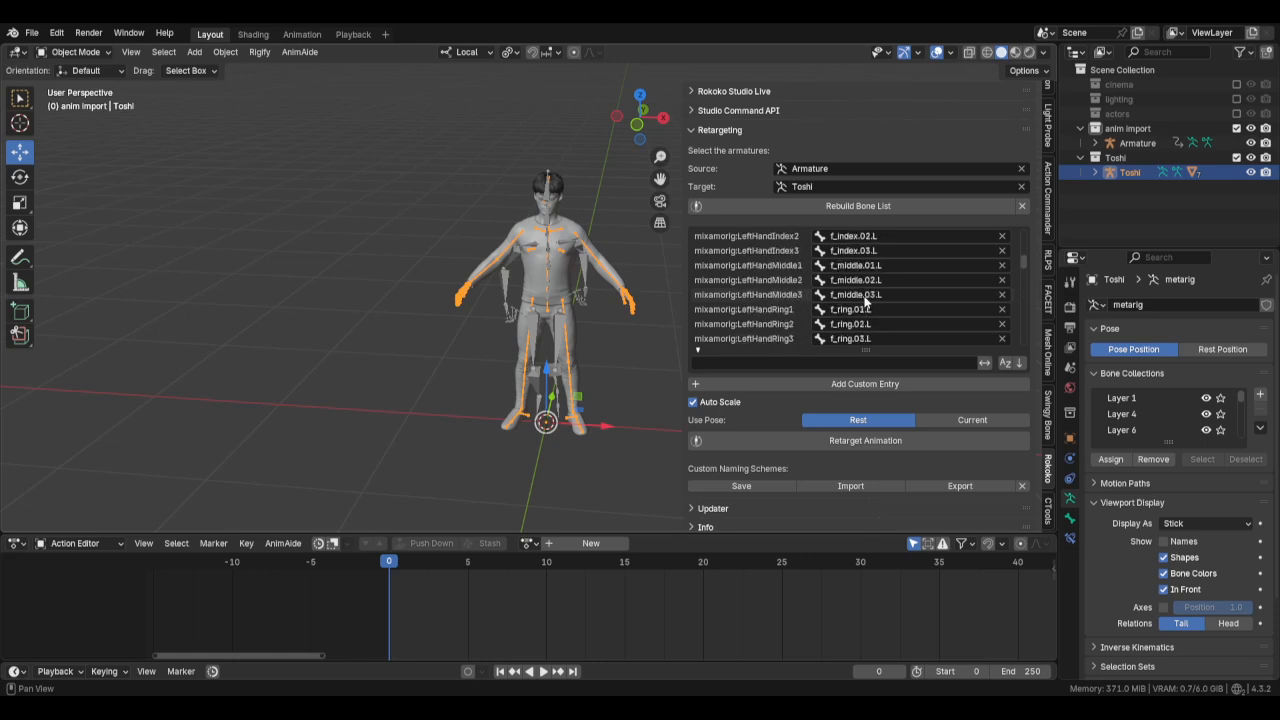
pyautogui.scroll(4, 866, 302)
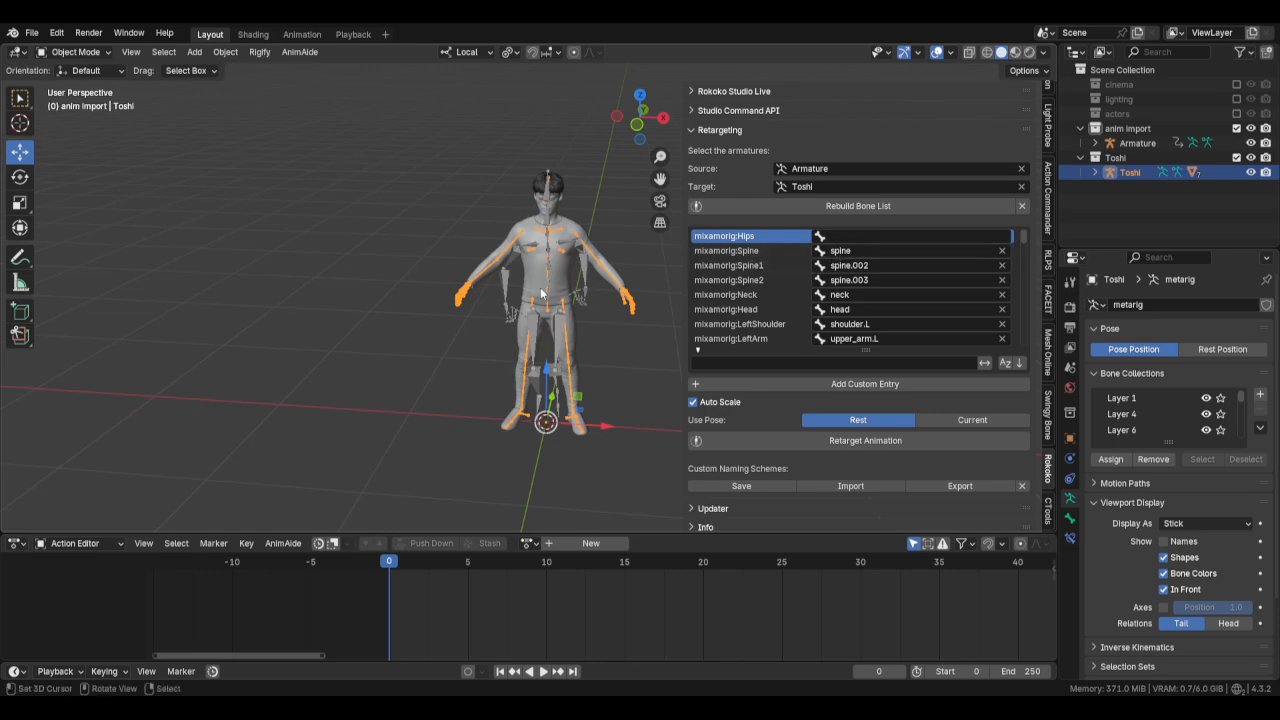
# Select the pelvis-level bone of the Toshi rig in Pose Mode to check its name, and return to Object Mode.
pyautogui.scroll(4, 540, 331)
pyautogui.hotkey('ctrl', 'Tab')
pyautogui.keyDown('shift'); pyautogui.moveTo(549, 329); pyautogui.dragTo(524, 296, button='middle'); pyautogui.keyUp('shift')
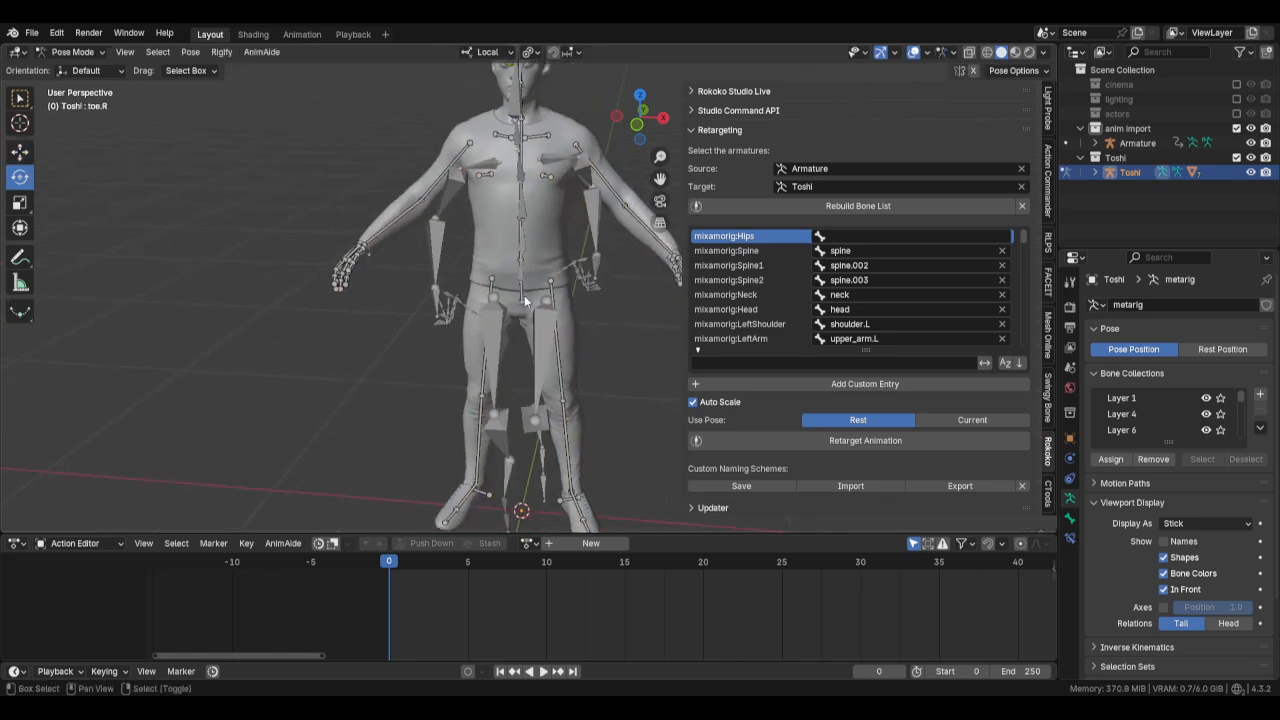
pyautogui.click(521, 297)
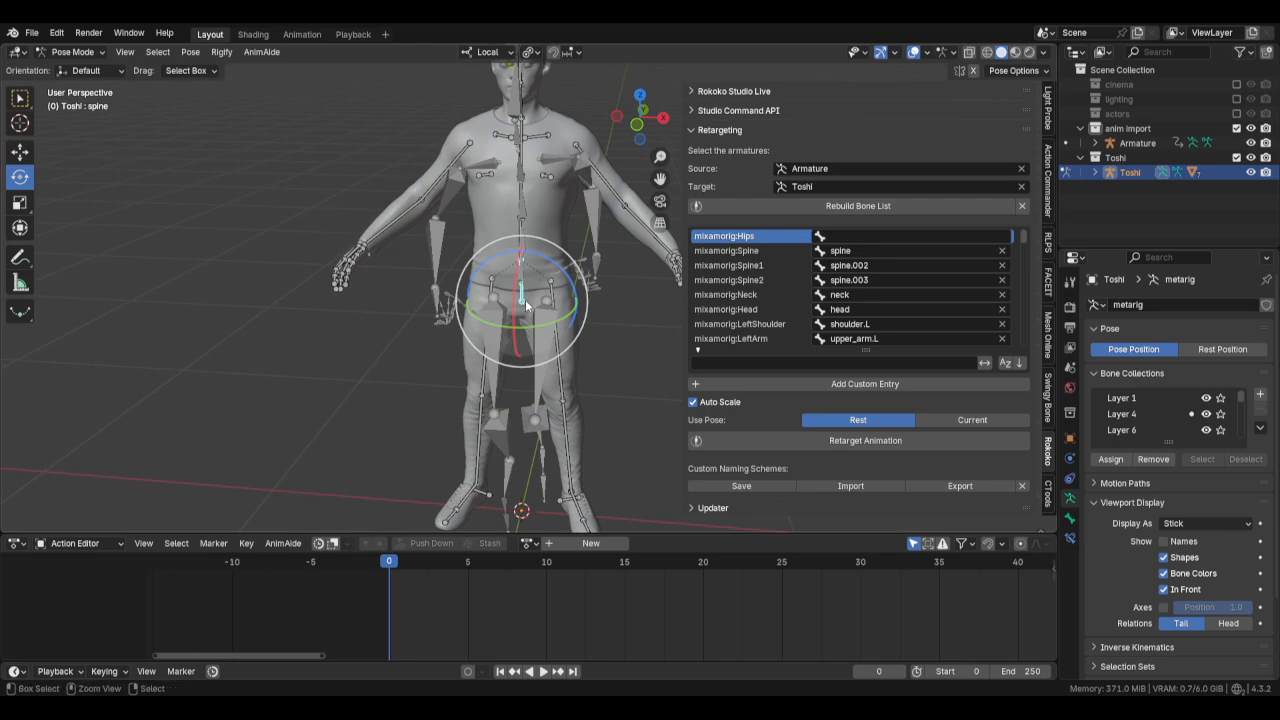
pyautogui.hotkey('ctrl', 'Tab')
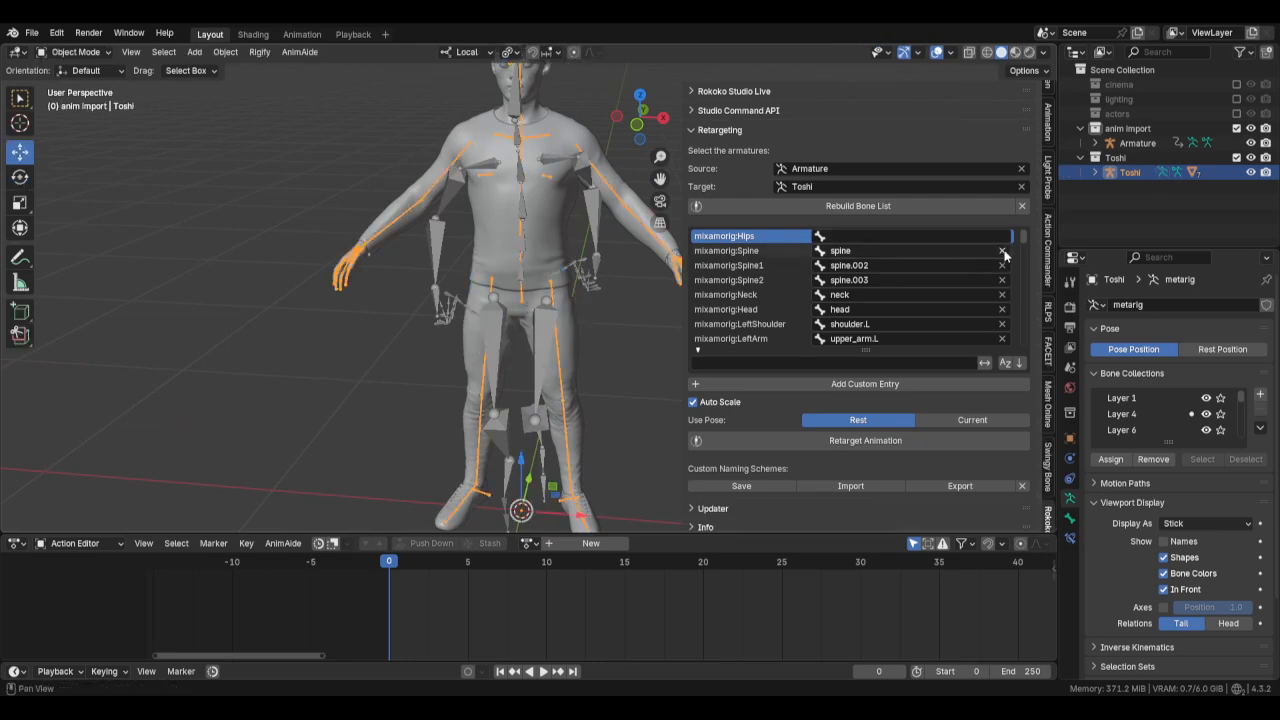
# Clear the target bone of mixamorig:Spine and assign the spine bone to mixamorig:Hips instead.
pyautogui.click(896, 237)
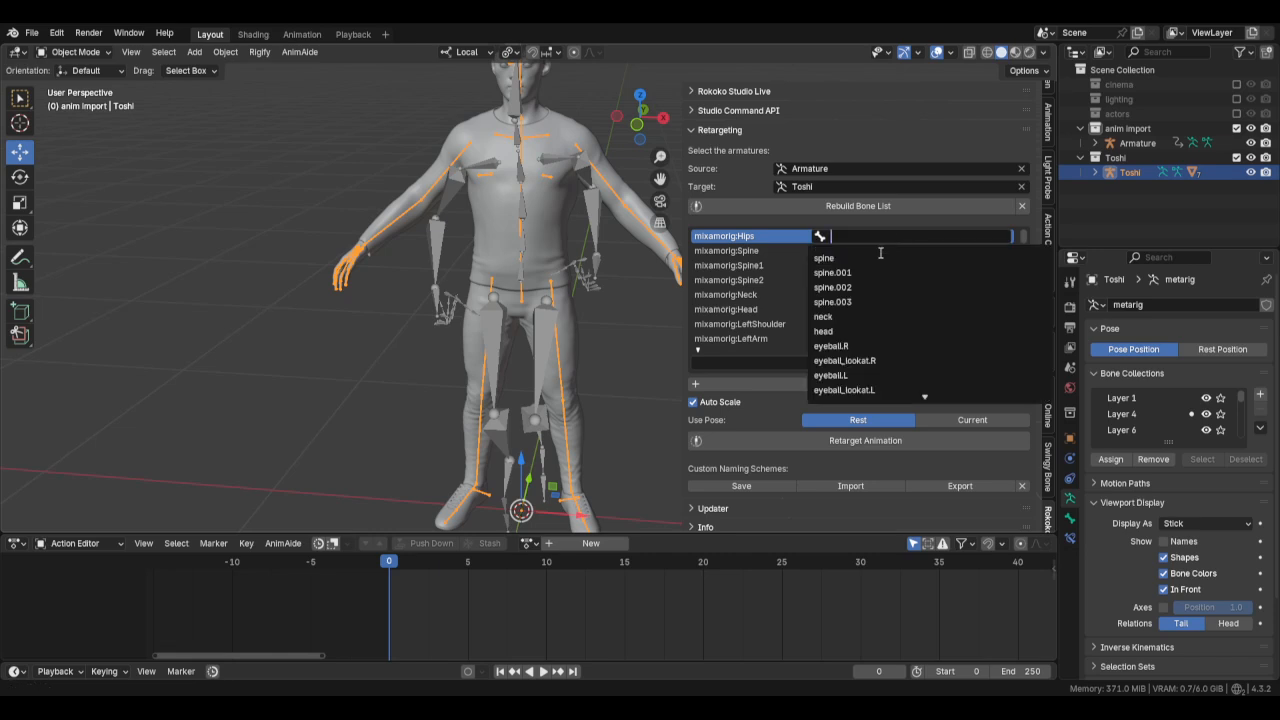
pyautogui.click(877, 256)
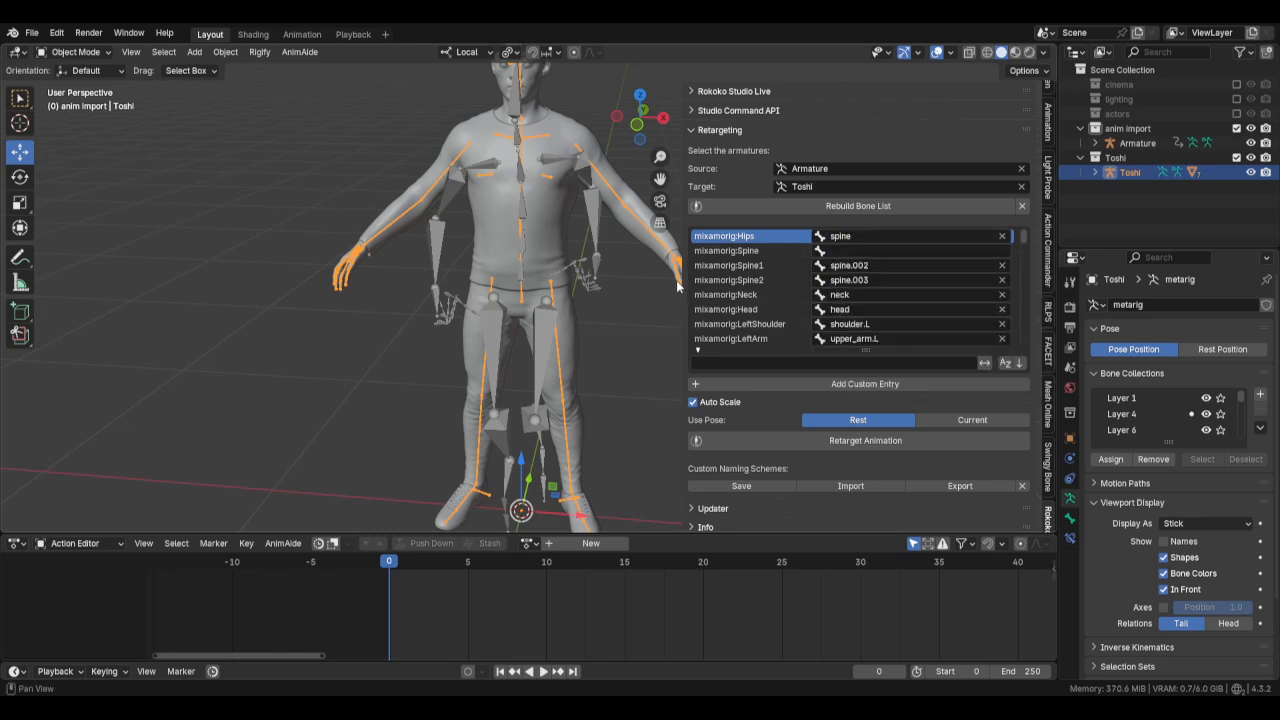
pyautogui.moveTo(685, 288); pyautogui.dragTo(832, 287)
# Retarget the animation onto the Toshi rig using the Rest pose.
pyautogui.scroll(-3, 632, 300)
pyautogui.scroll(3, 640, 316)
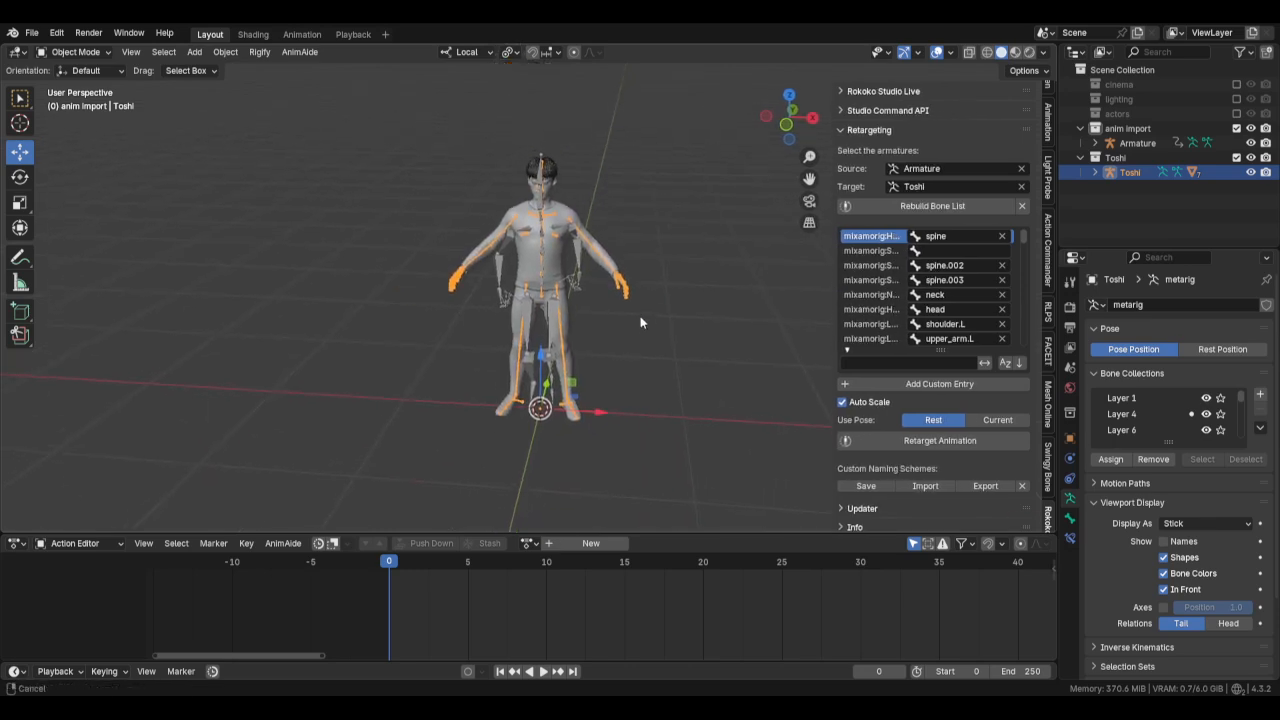
pyautogui.moveTo(648, 323); pyautogui.dragTo(610, 340, button='middle')
pyautogui.scroll(1, 637, 318)
pyautogui.scroll(-2, 618, 316)
pyautogui.moveTo(610, 340); pyautogui.dragTo(621, 346, button='middle')
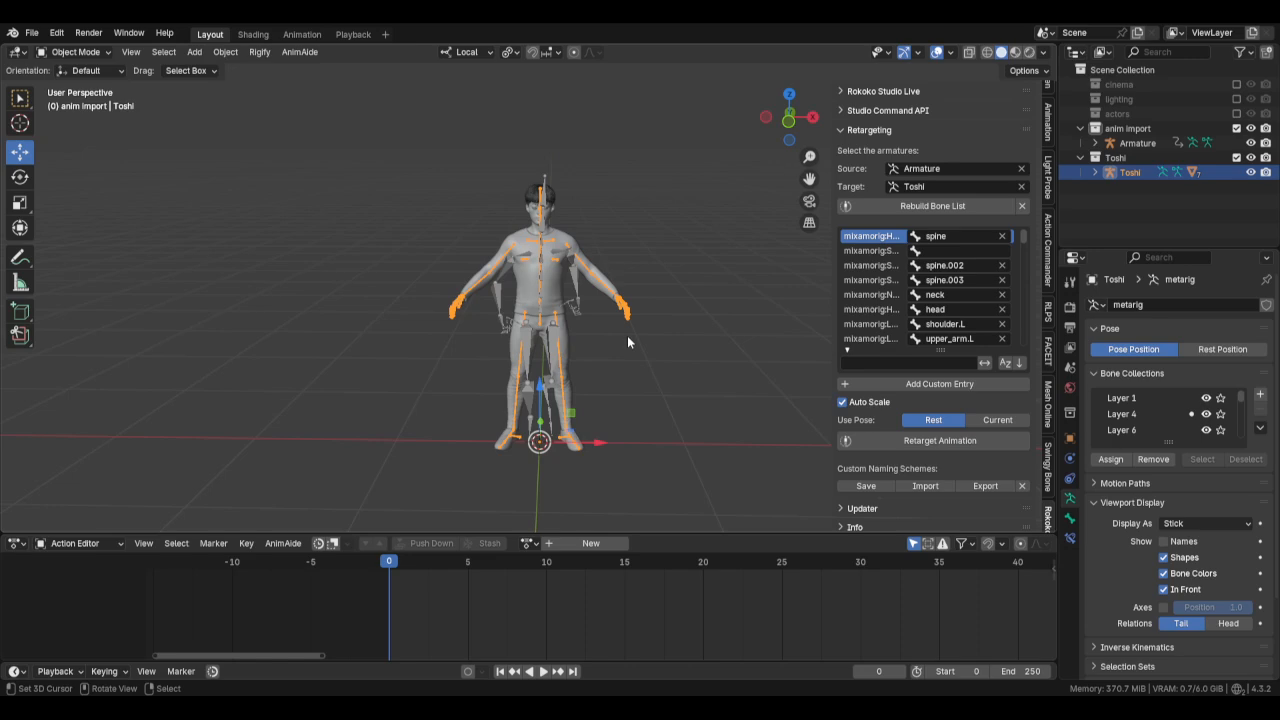
pyautogui.click(1000, 421)
pyautogui.click(935, 421)
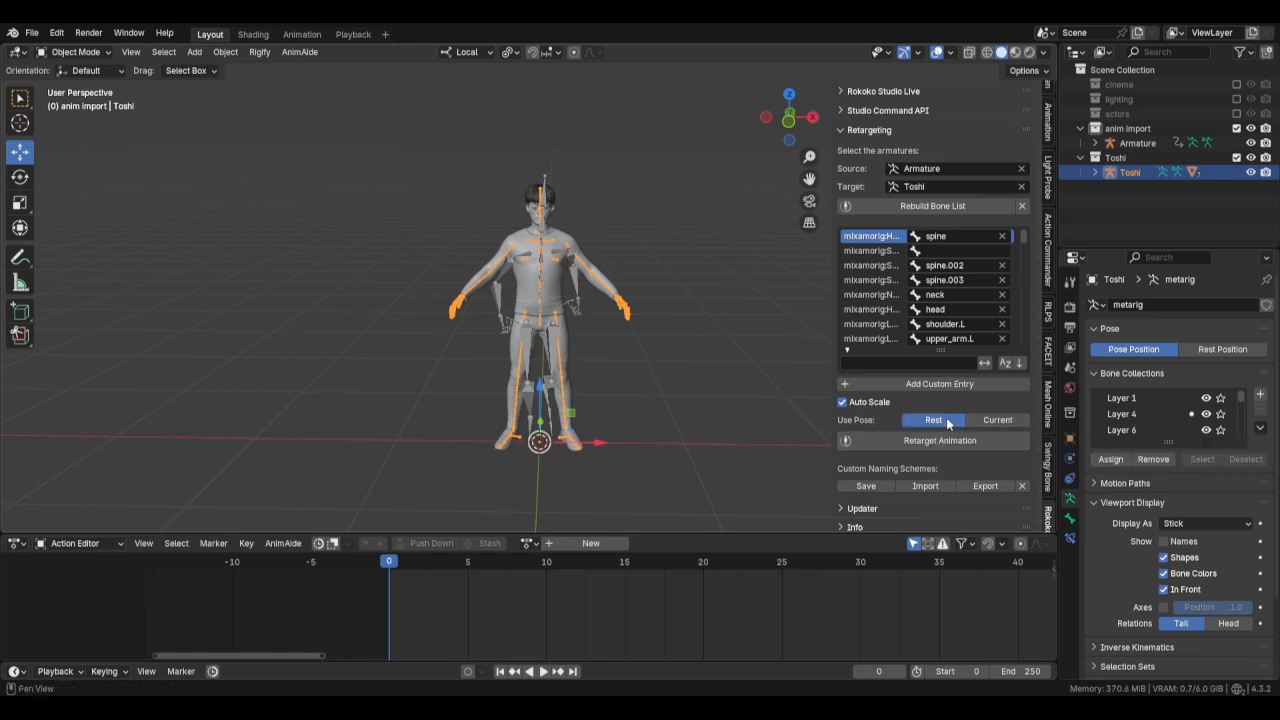
pyautogui.click(938, 442)
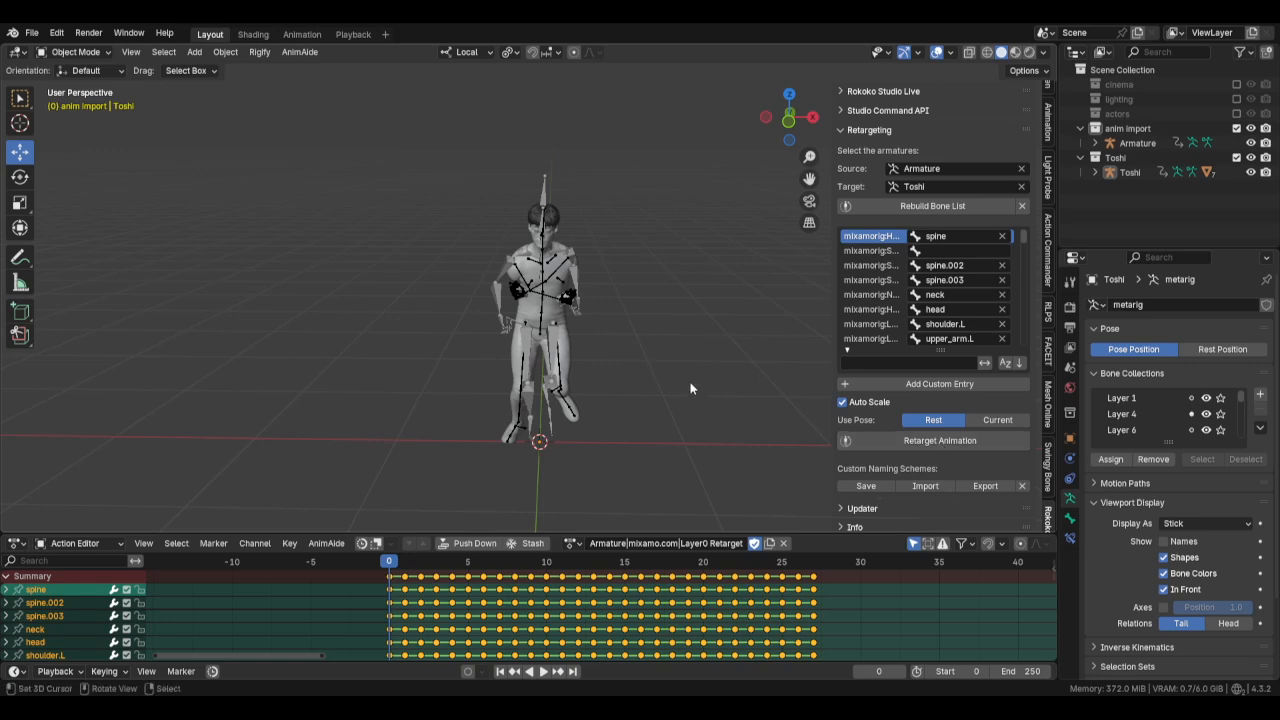
pyautogui.scroll(4, 600, 320)
pyautogui.scroll(-5, 592, 305)
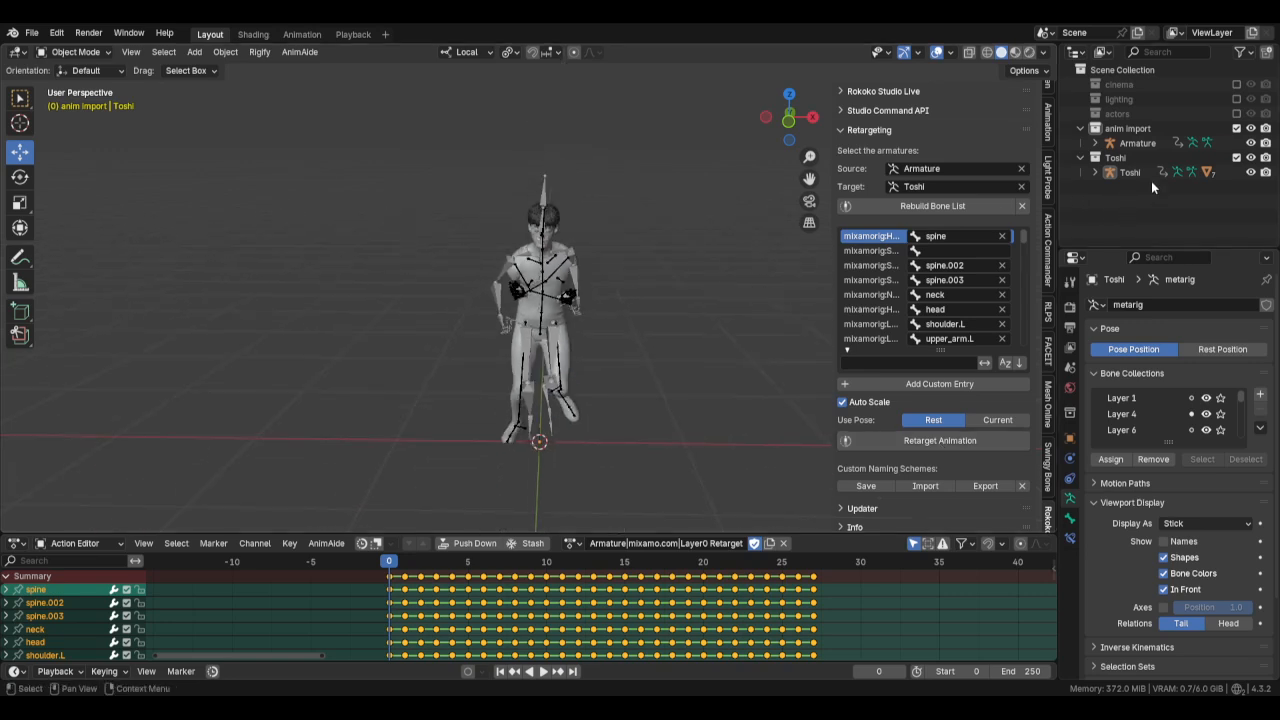
# Move the source Armature sideways so it stands apart from the Toshi character.
pyautogui.click(1137, 143)
pyautogui.press('g')
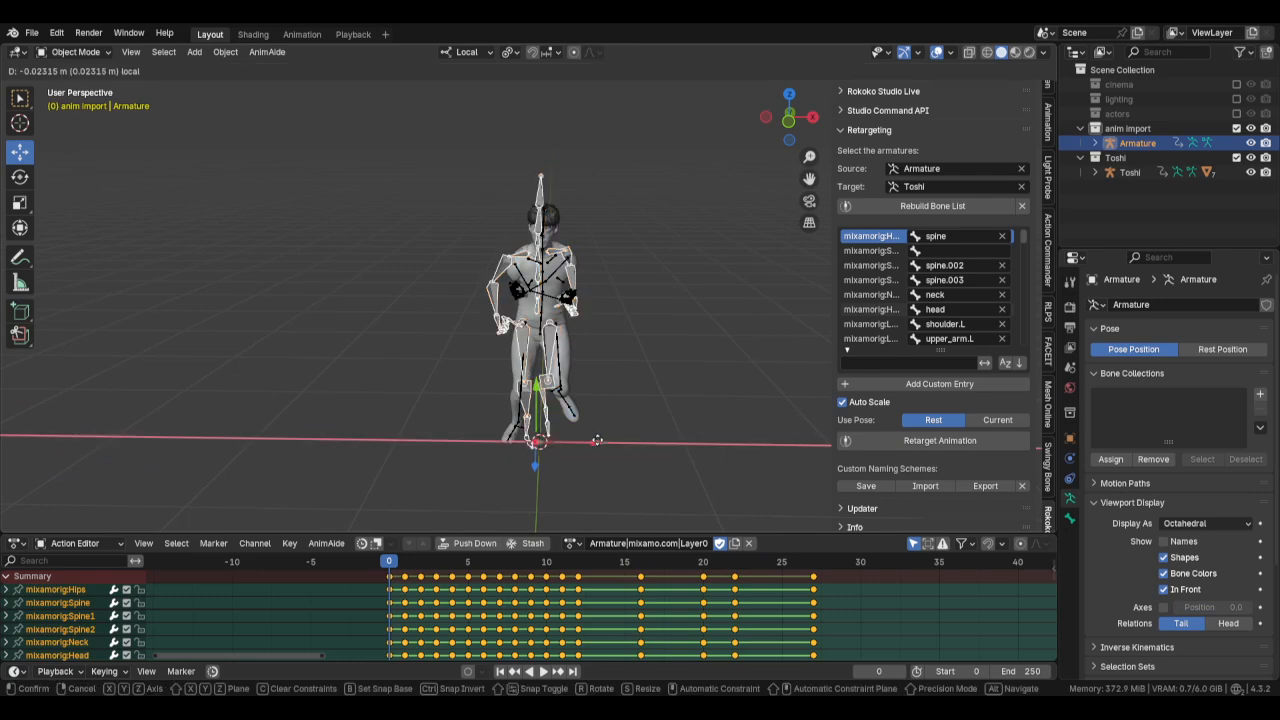
pyautogui.click(627, 543)
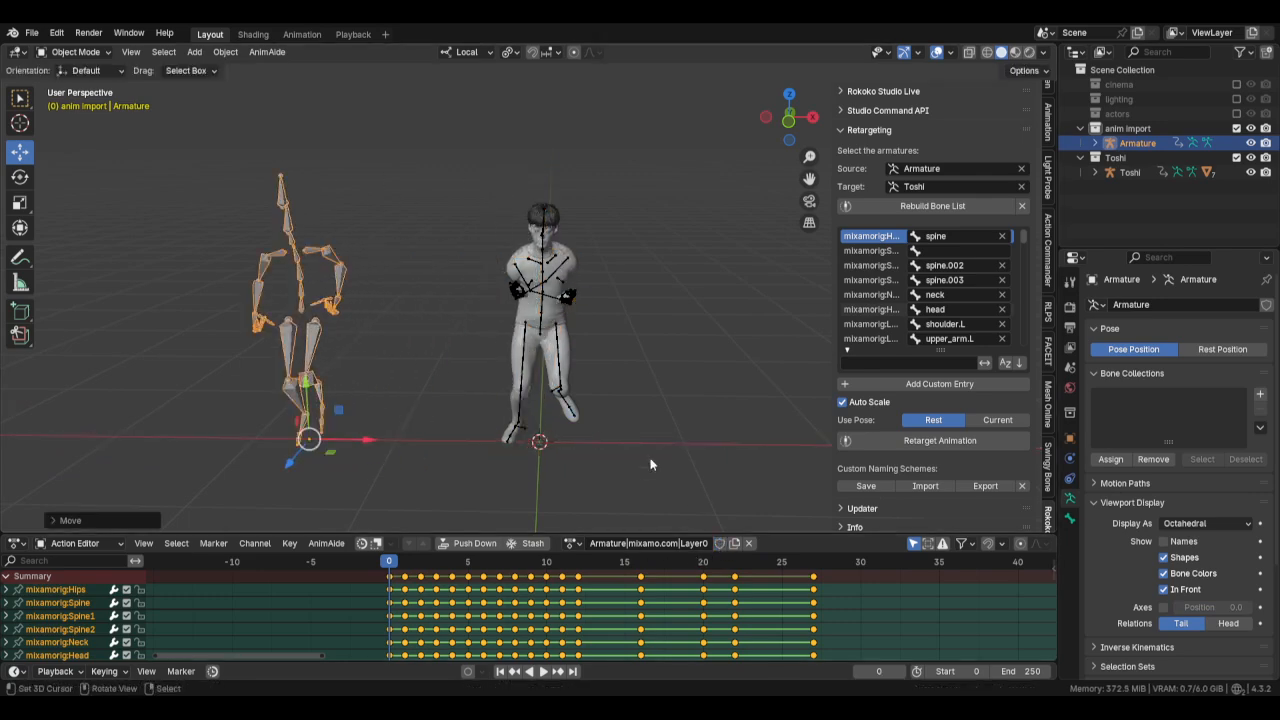
# Select the Toshi rig, hide the sidebar and switch the rig to Pose Mode.
pyautogui.click(560, 275)
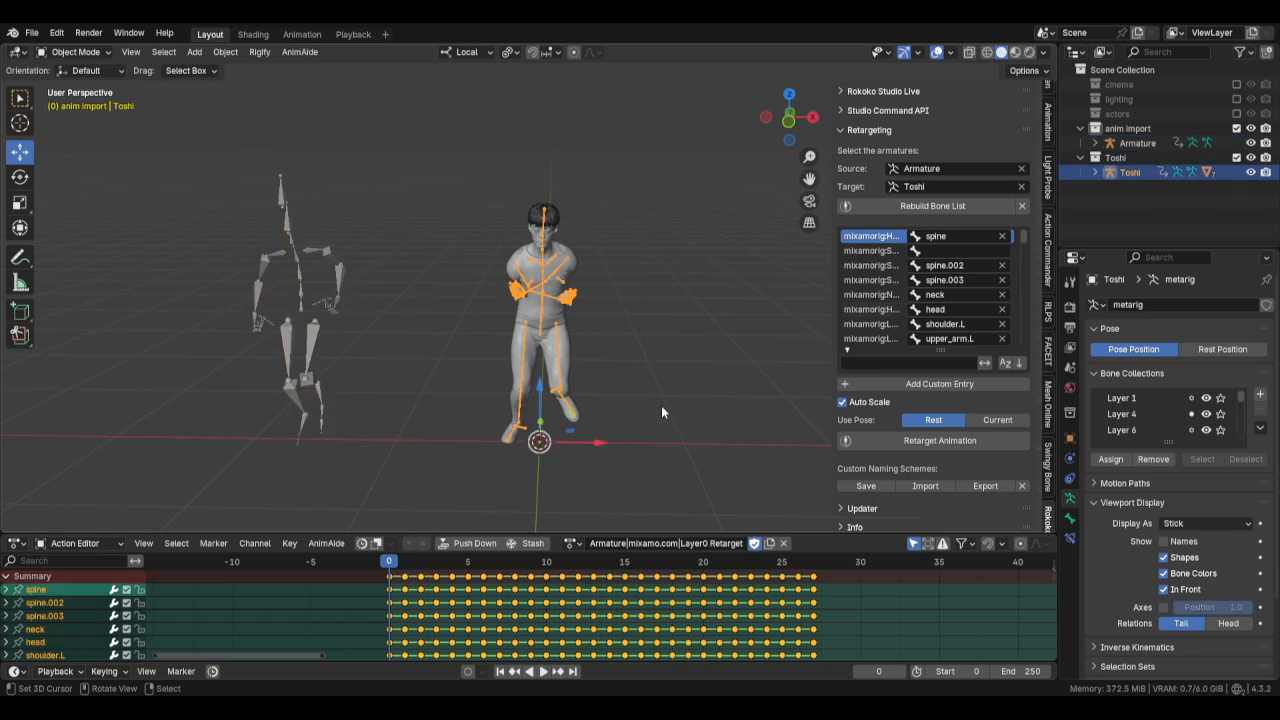
pyautogui.press('n')
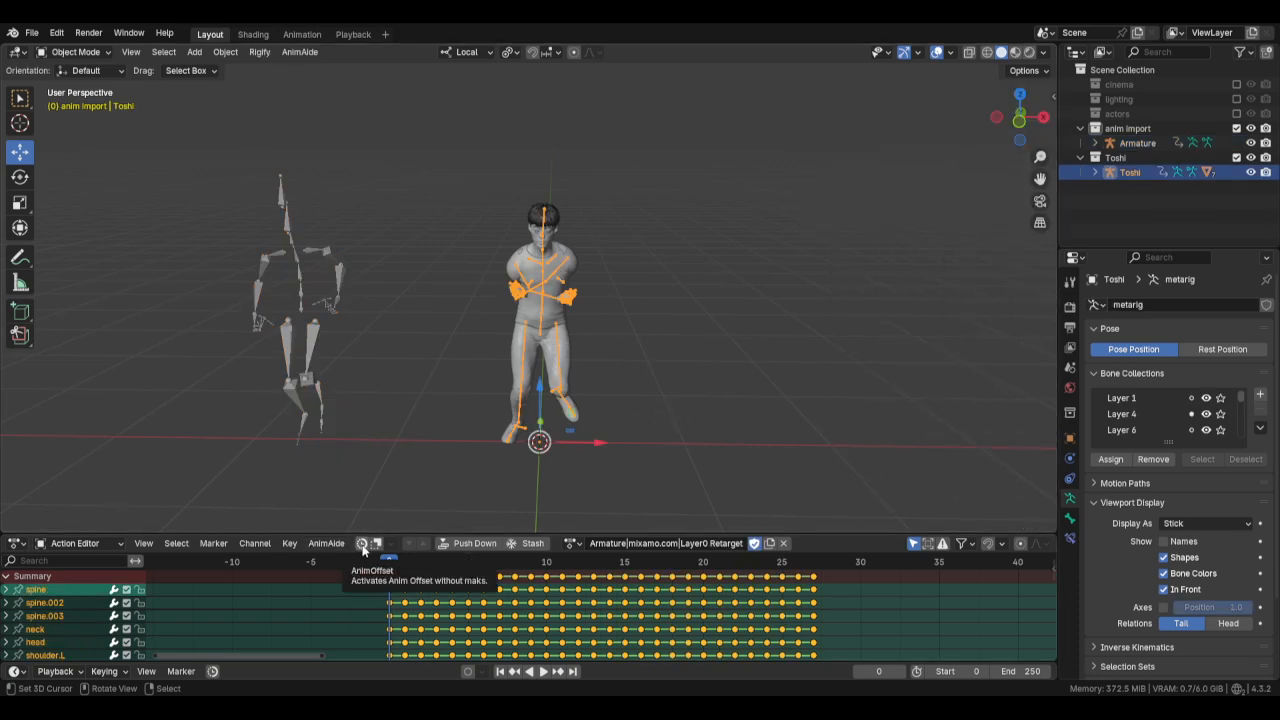
pyautogui.click(363, 546)
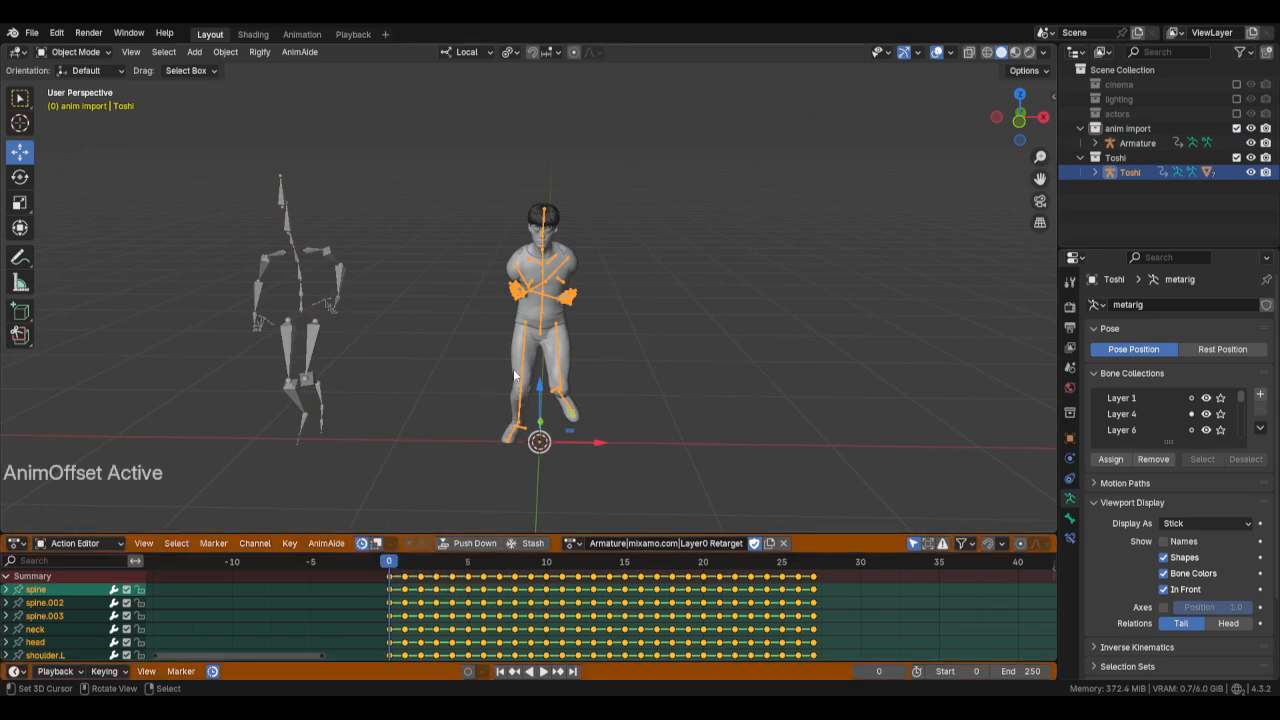
pyautogui.click(363, 544)
pyautogui.hotkey('ctrl', 'Tab')
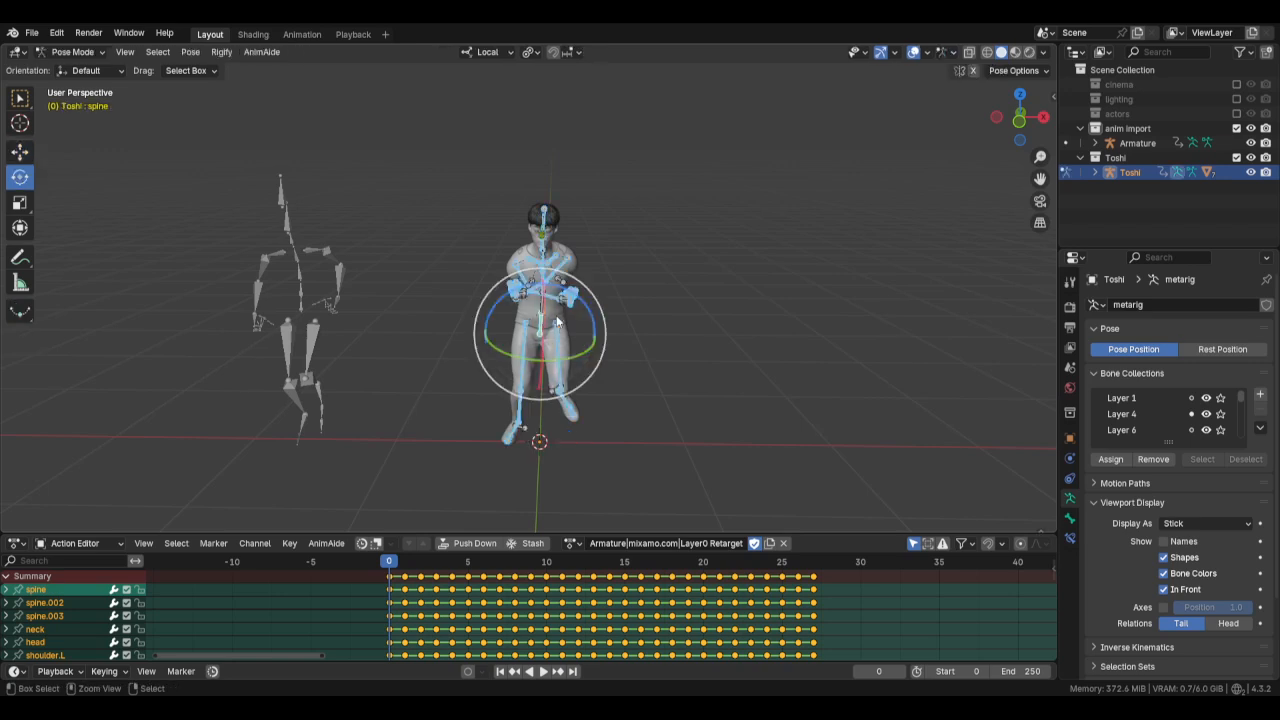
# Check that the transform orientation is Local and set the pivot point to Individual Origins.
pyautogui.moveTo(572, 338)
pyautogui.mouseDown(button='middle')
pyautogui.moveTo(591, 346)
pyautogui.moveTo(566, 320)
pyautogui.mouseUp(button='middle')
pyautogui.scroll(2, 590, 338)
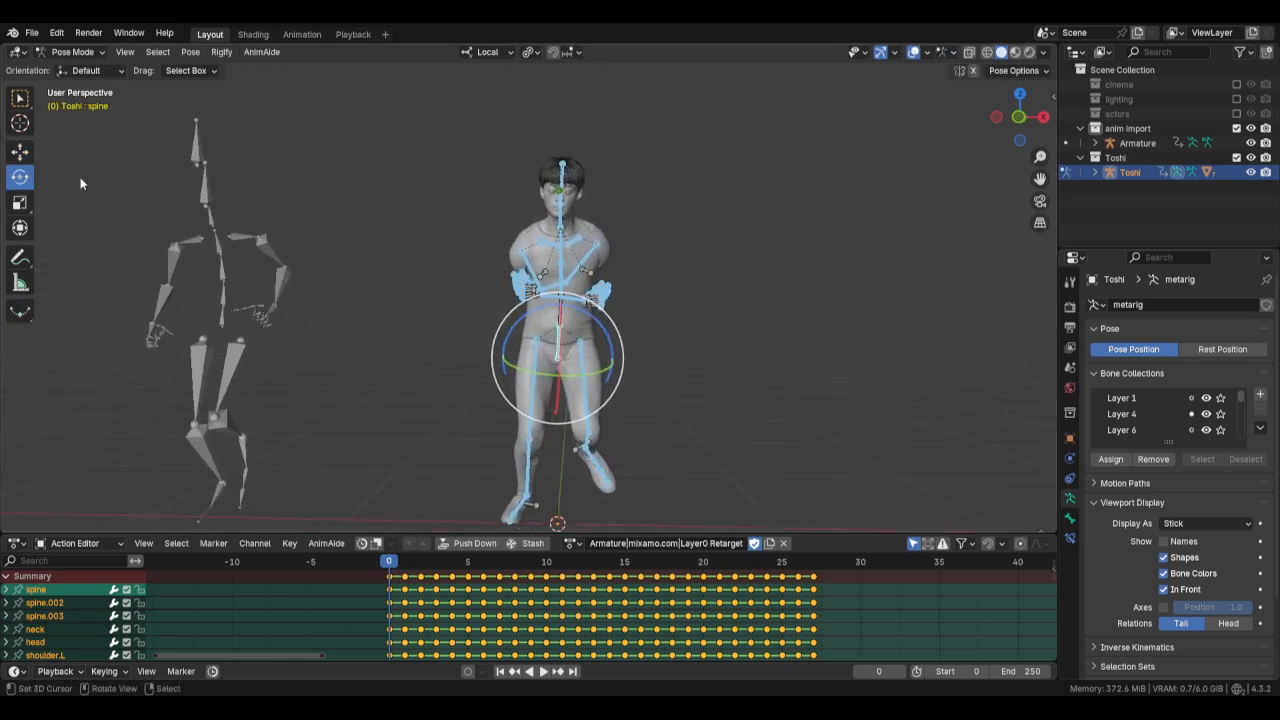
pyautogui.click(488, 53)
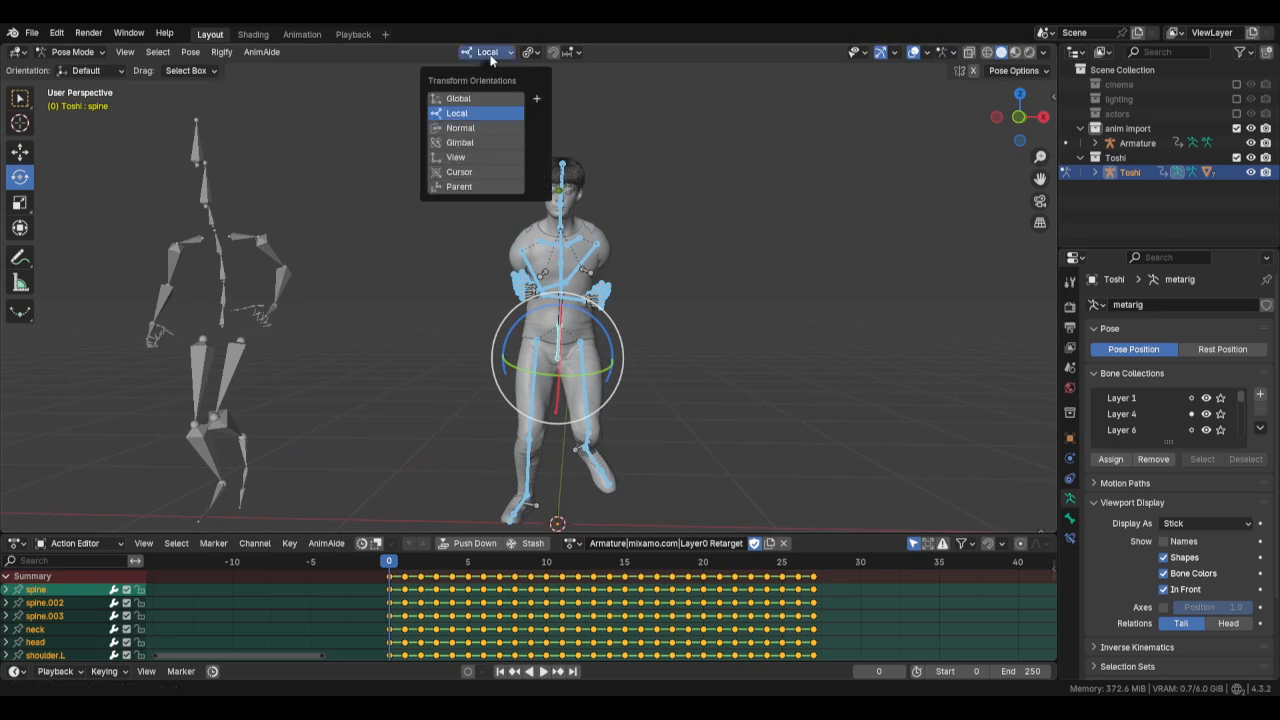
pyautogui.click(534, 57)
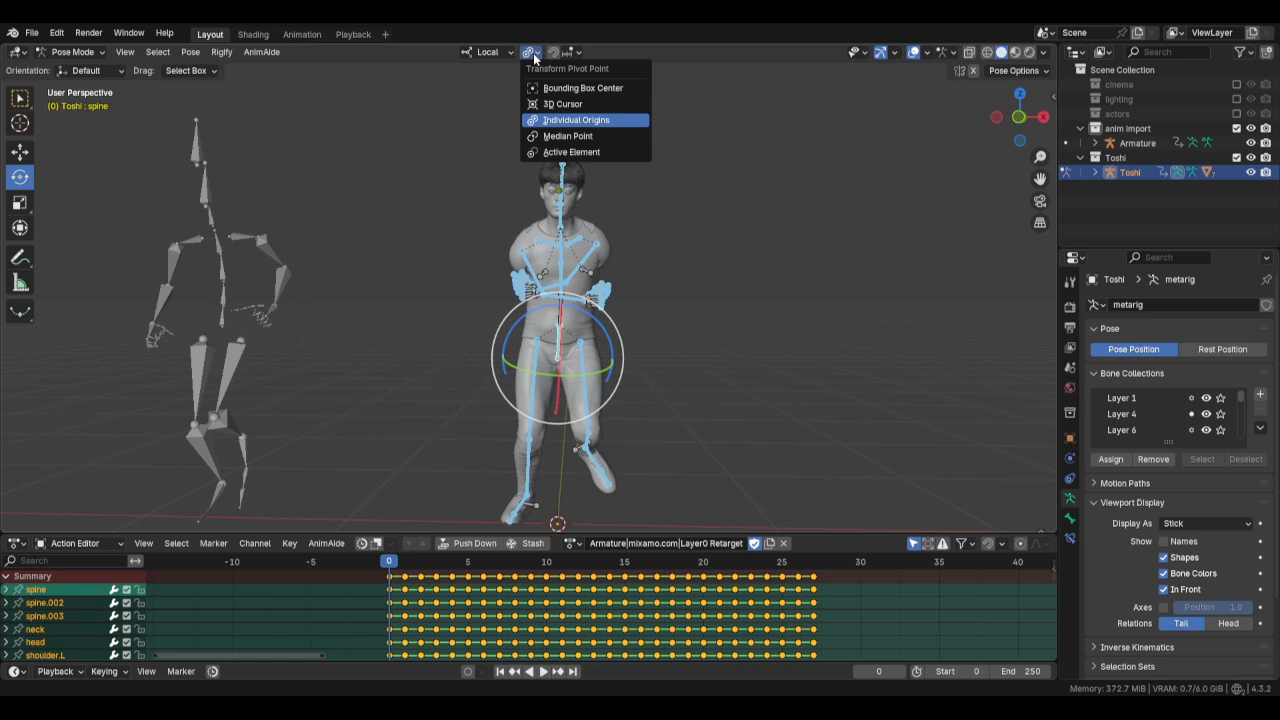
pyautogui.click(571, 120)
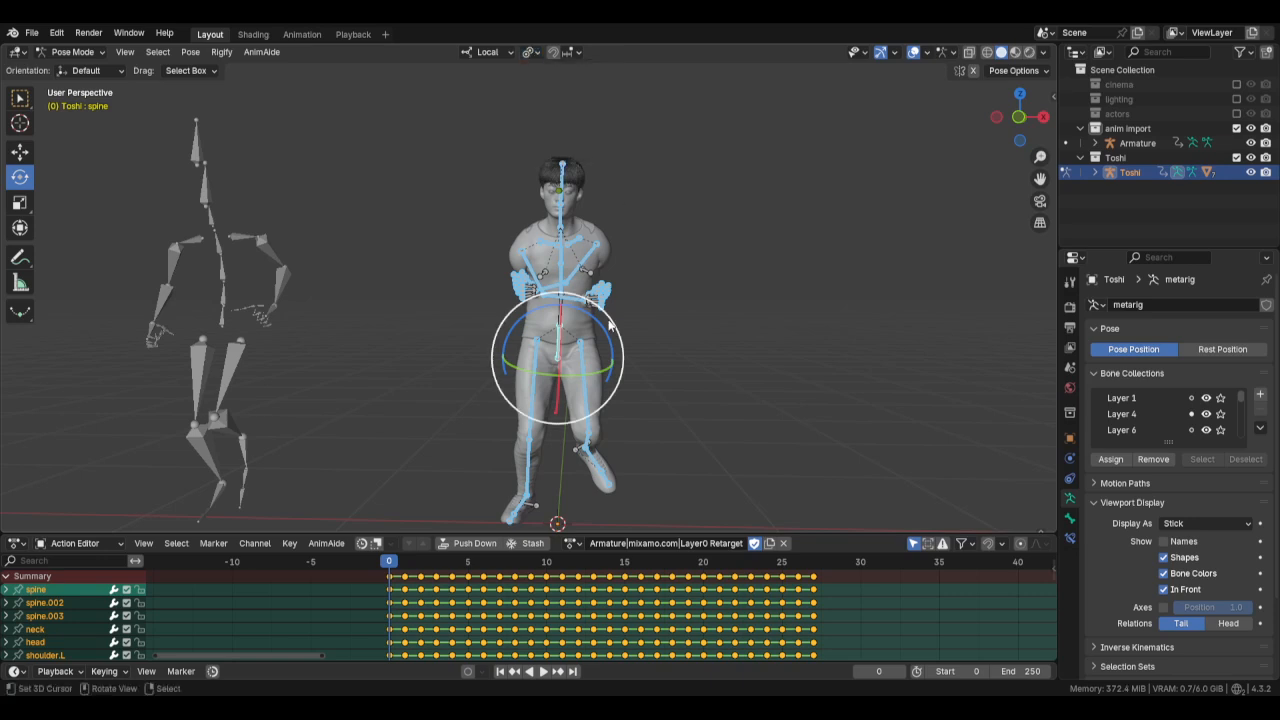
# Activate AnimOffset and rotate upper_arm.L about 70° around its local Z axis to swing the left arm out of the torso.
pyautogui.click(592, 258)
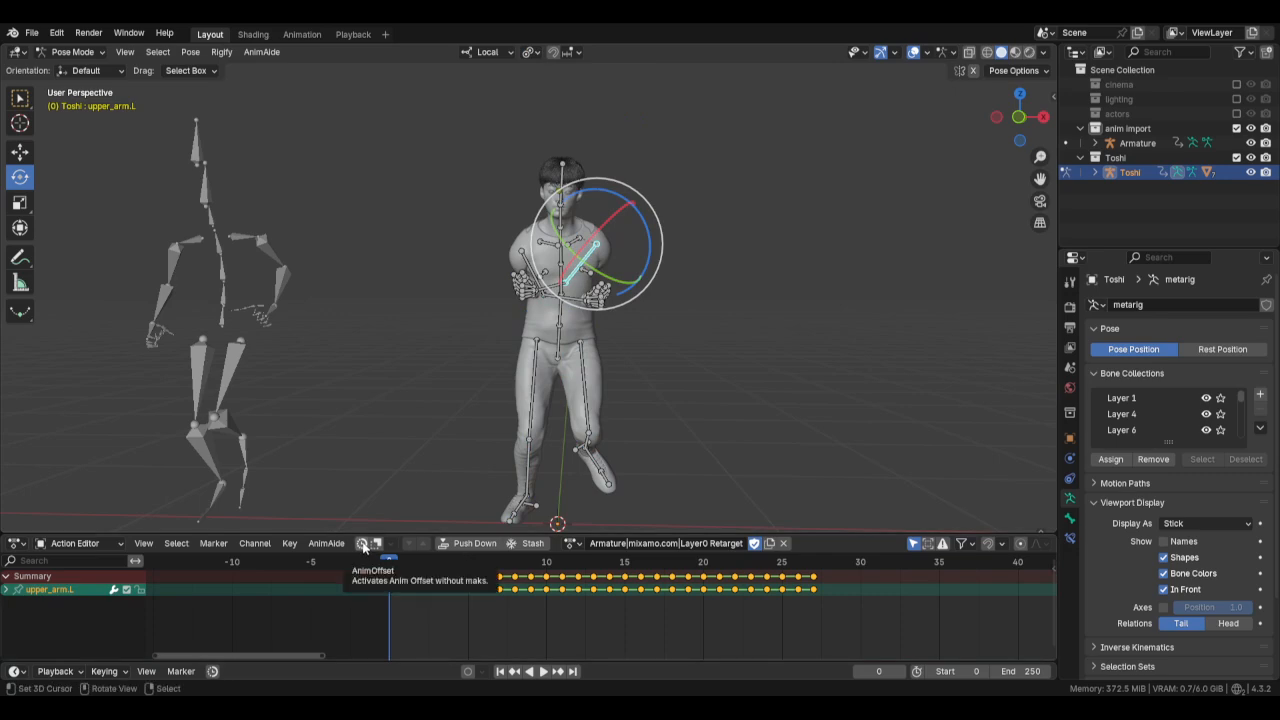
pyautogui.click(363, 544)
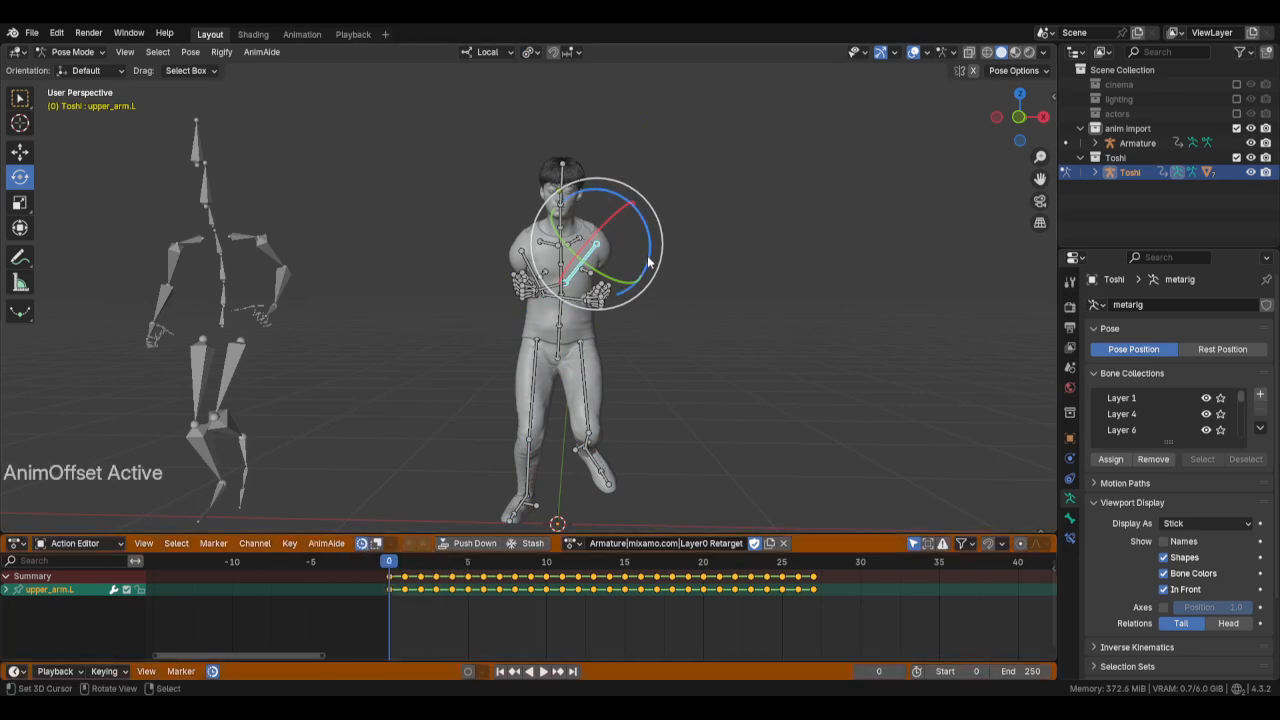
pyautogui.moveTo(648, 260); pyautogui.dragTo(621, 202)
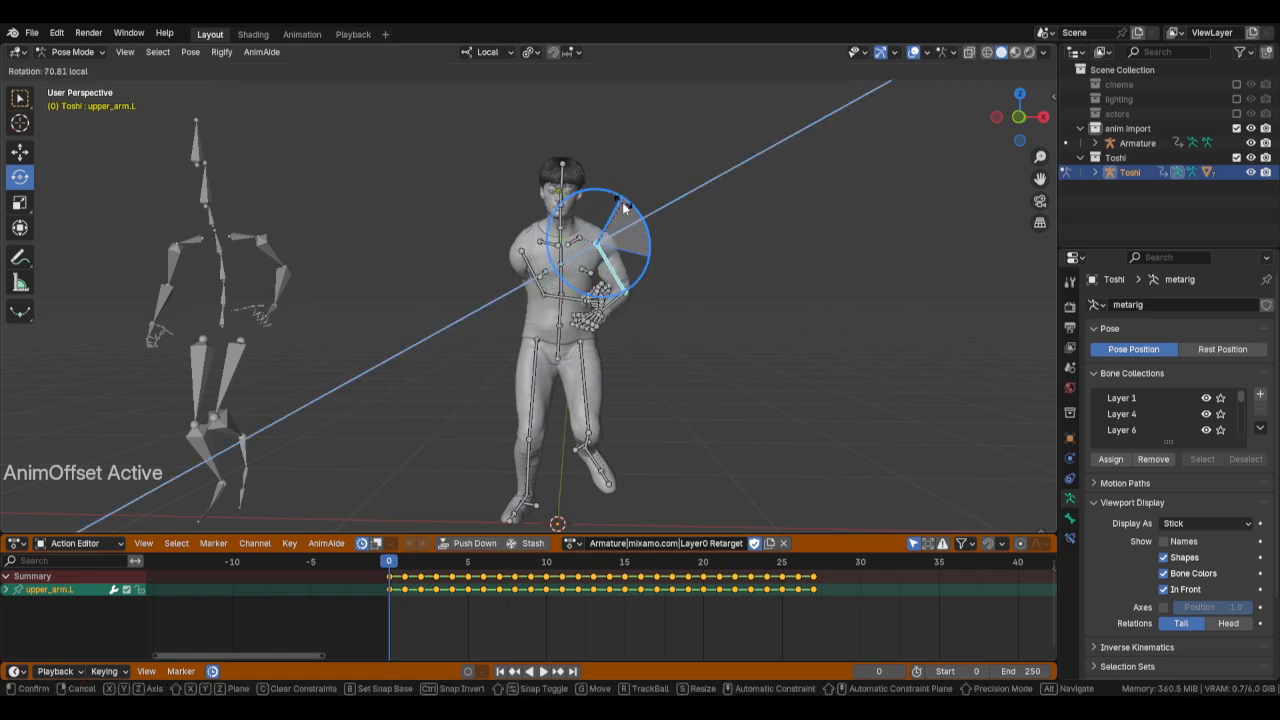
pyautogui.moveTo(621, 202); pyautogui.dragTo(617, 255, button='middle')
pyautogui.moveTo(618, 254); pyautogui.dragTo(621, 325)
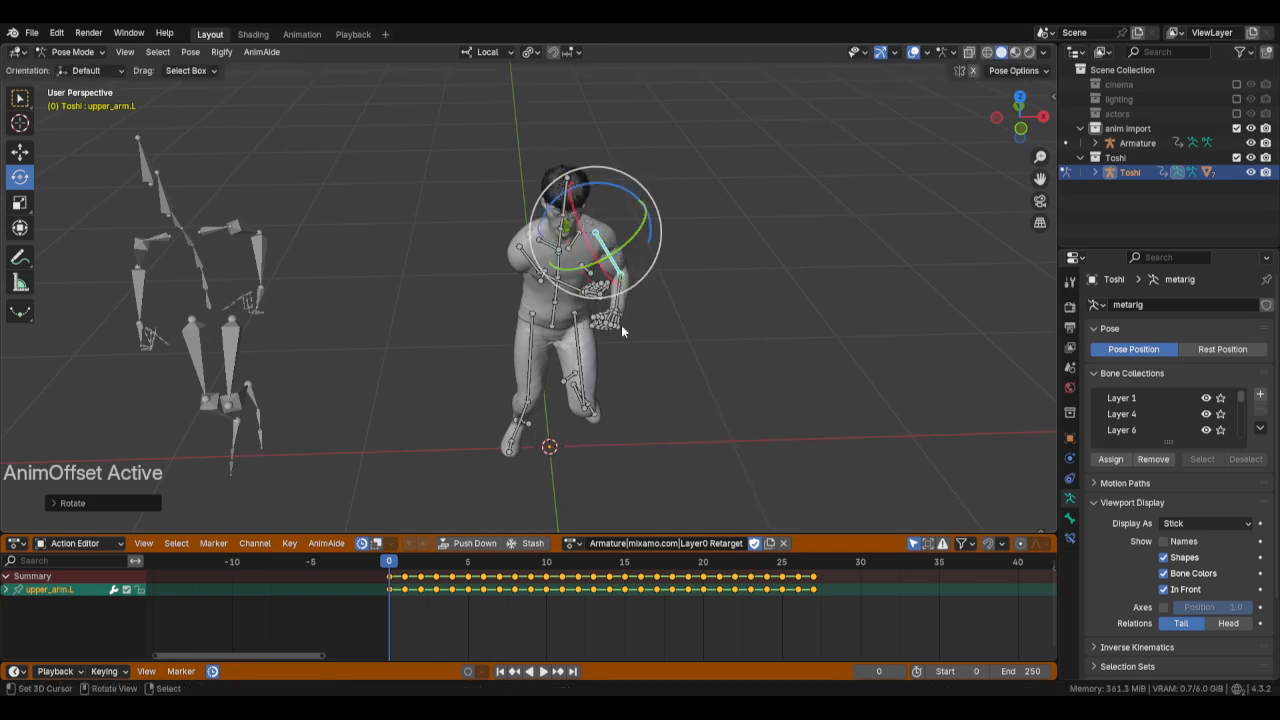
# Refine the rotation of upper_arm.L from several angles so the left arm sits clear of the body.
pyautogui.moveTo(620, 334); pyautogui.dragTo(652, 234, button='middle')
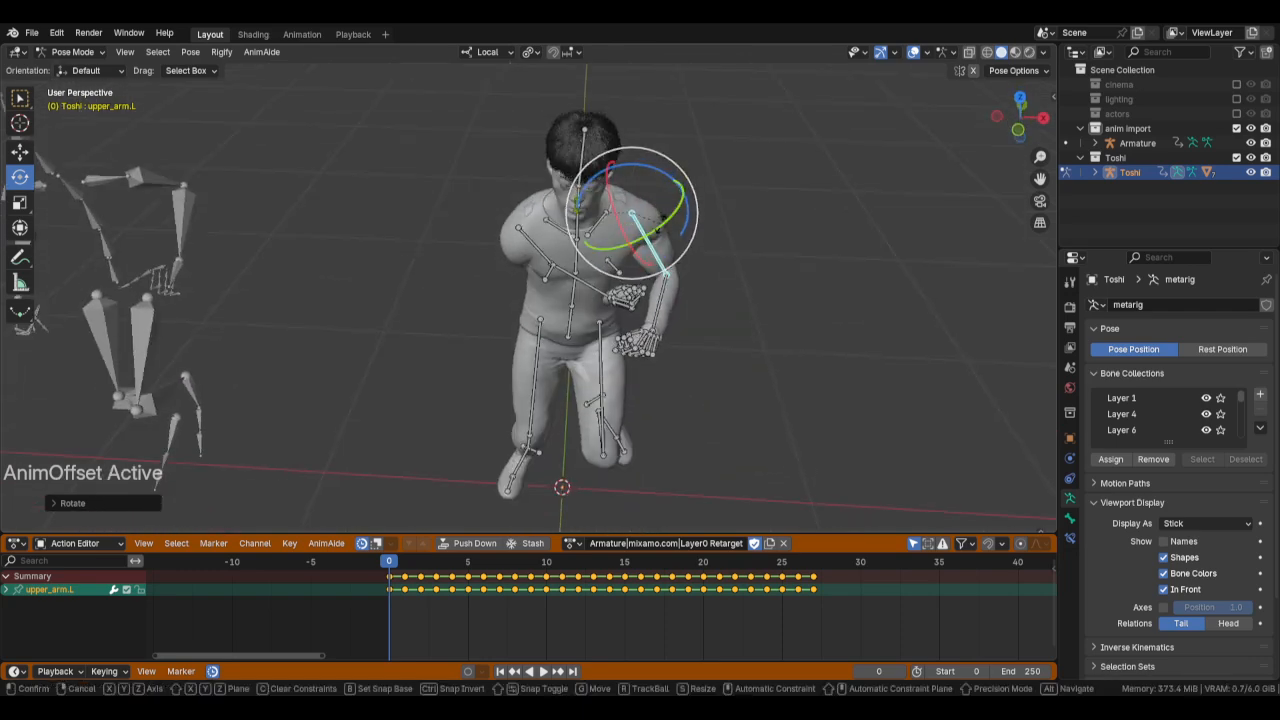
pyautogui.moveTo(660, 226); pyautogui.dragTo(663, 228)
pyautogui.moveTo(667, 238); pyautogui.dragTo(668, 246)
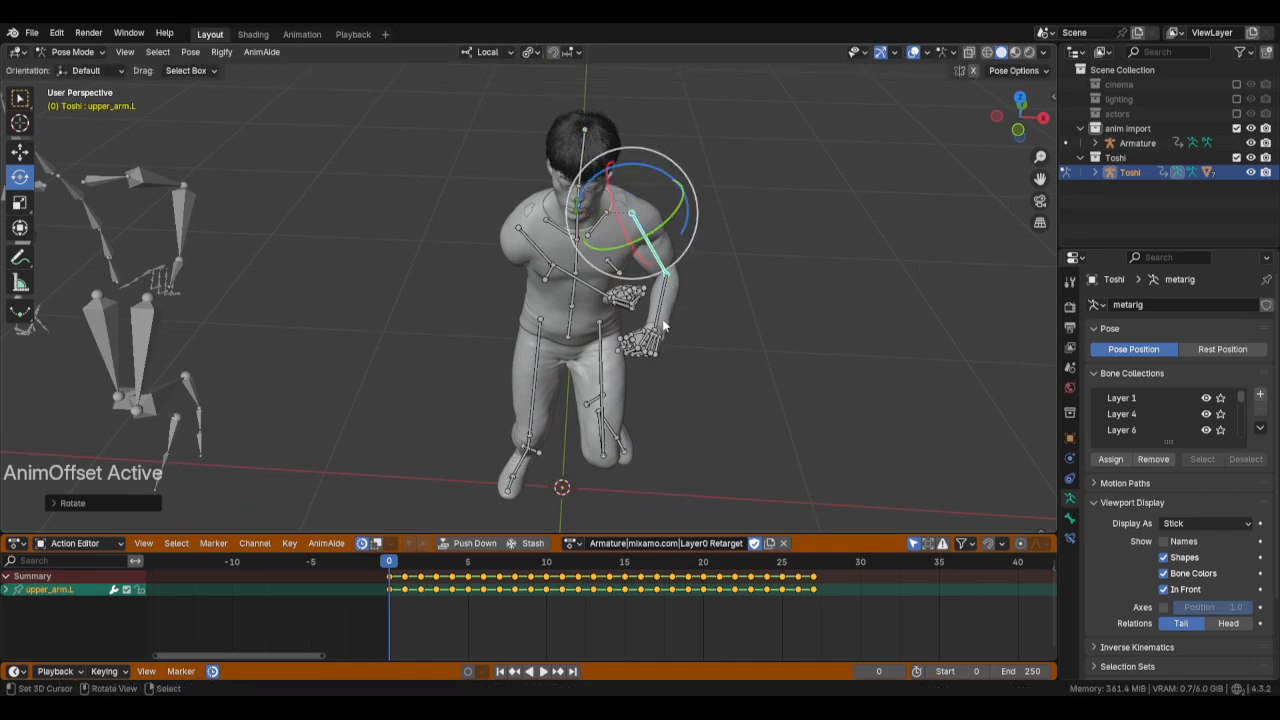
pyautogui.moveTo(664, 322); pyautogui.dragTo(591, 278, button='middle')
pyautogui.scroll(2, 645, 323)
pyautogui.moveTo(593, 225); pyautogui.dragTo(625, 193)
# Adjust the orientation of hand.L with free trackball rotations and a small rotation around its local Z axis.
pyautogui.moveTo(630, 210); pyautogui.dragTo(645, 313, button='middle')
pyautogui.scroll(4, 660, 285)
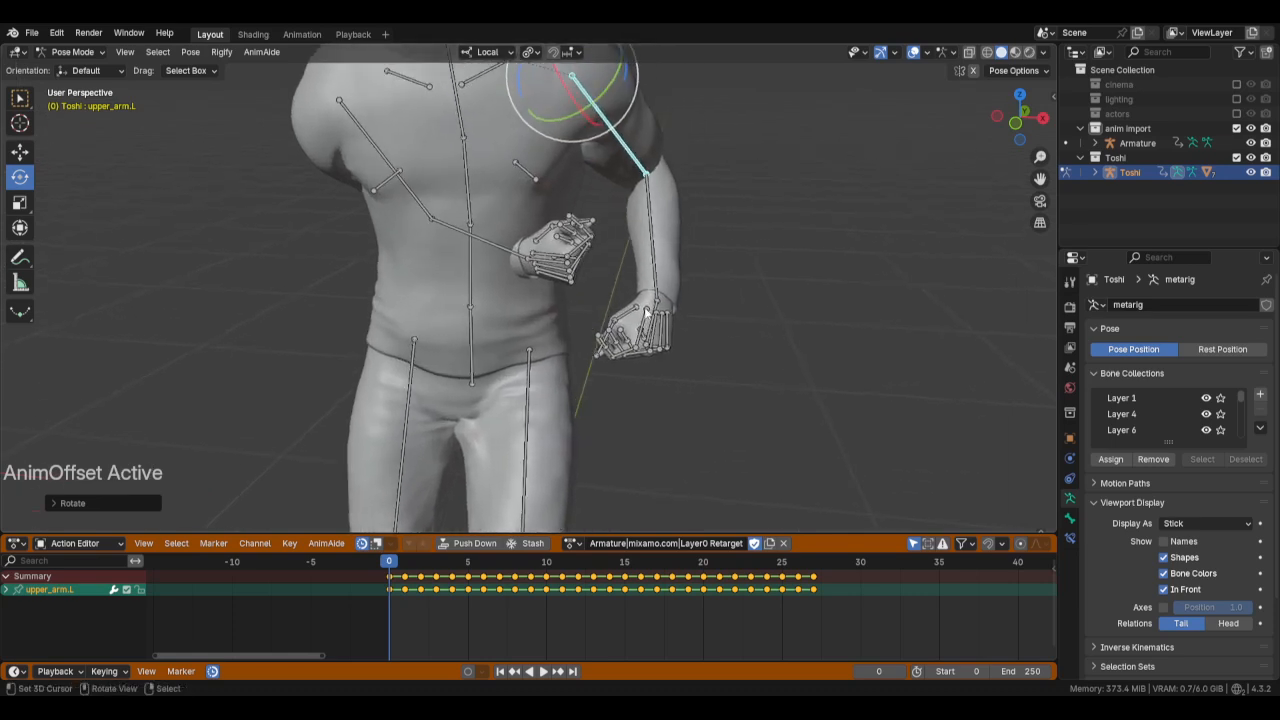
pyautogui.click(657, 313)
pyautogui.moveTo(651, 302); pyautogui.dragTo(655, 316)
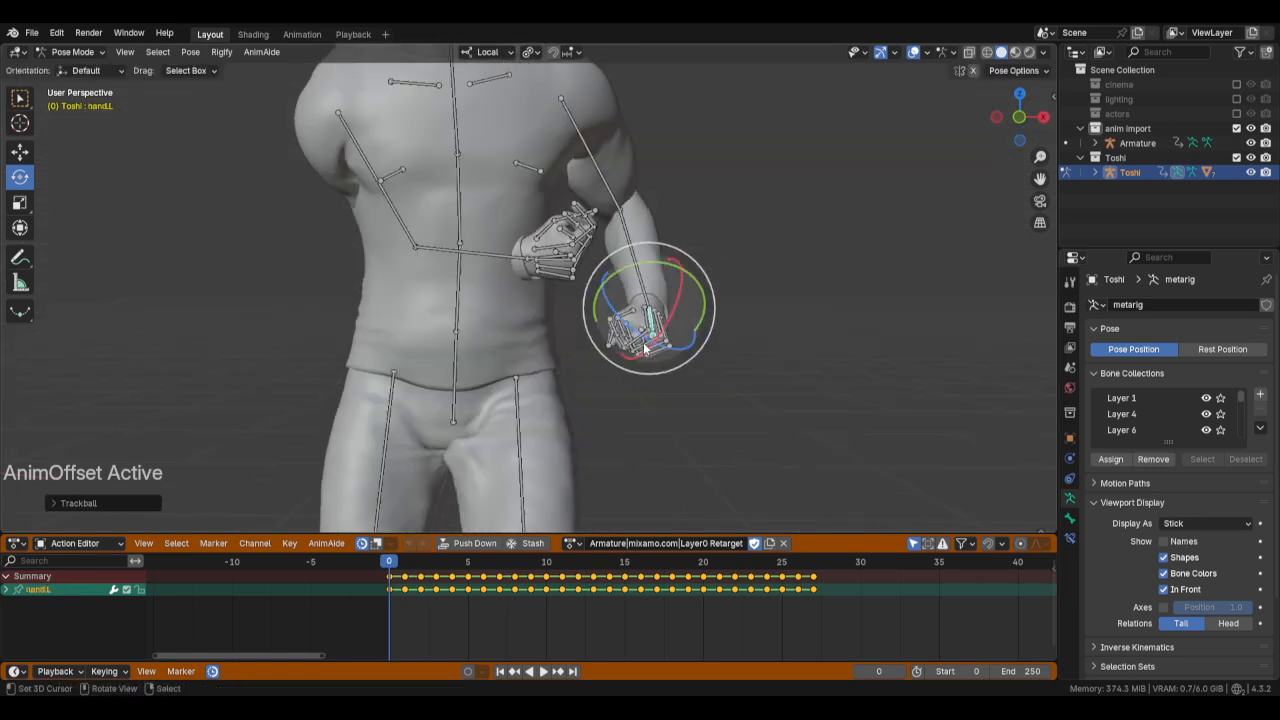
pyautogui.press('r')
pyautogui.press('z')
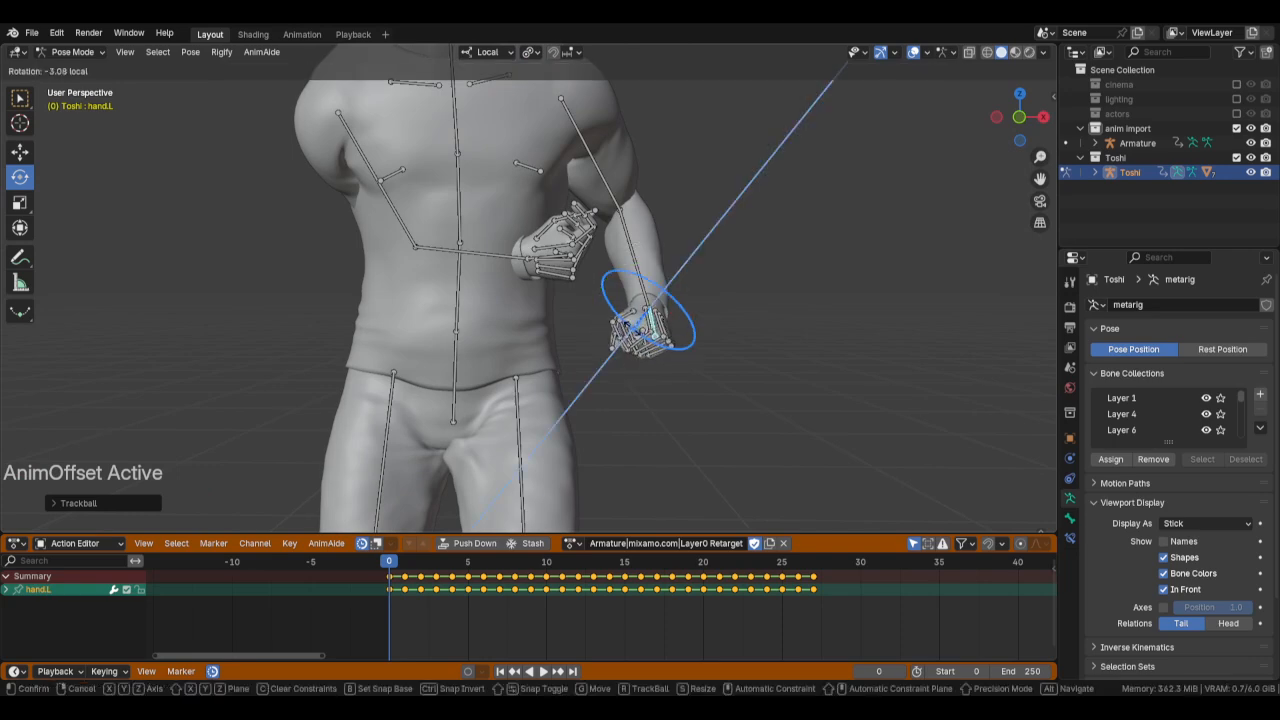
pyautogui.click(637, 313)
pyautogui.press('r')
pyautogui.press('r')
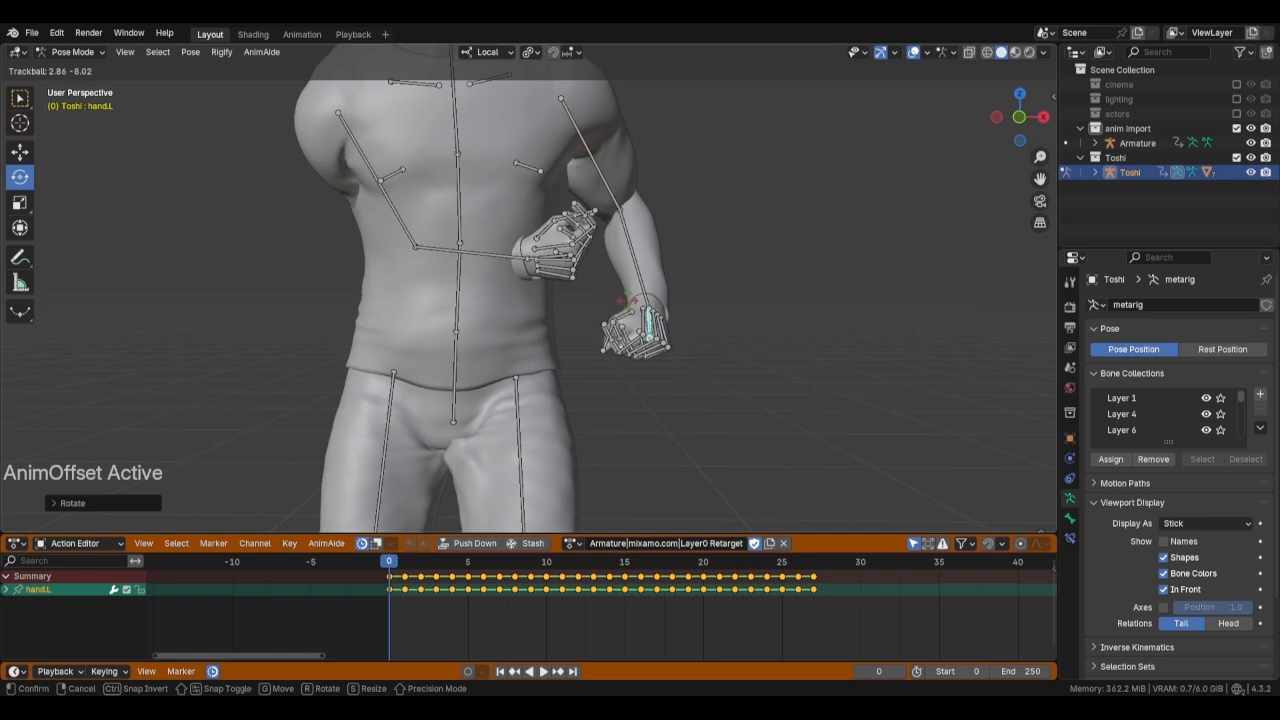
pyautogui.click(472, 233)
# Rotate upper_arm.R around its local axes to swing the right arm outward from the torso.
pyautogui.scroll(-3, 399, 206)
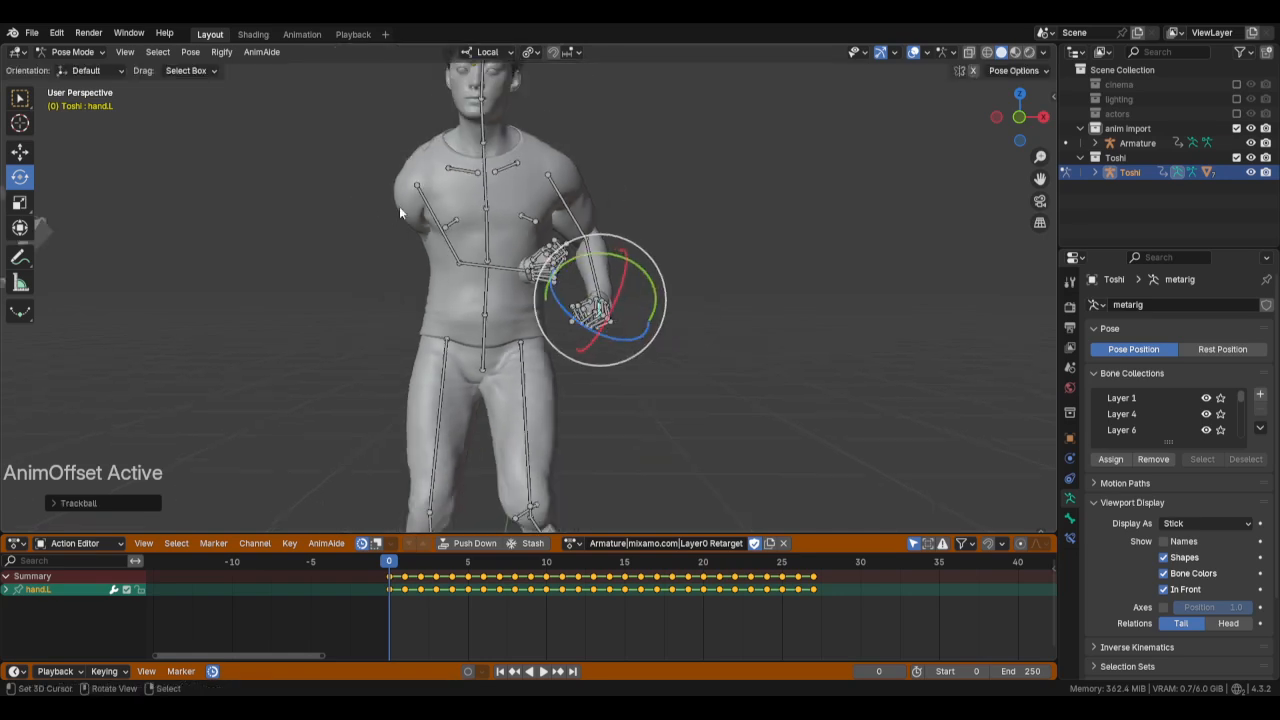
pyautogui.keyDown('shift'); pyautogui.moveTo(420, 221); pyautogui.dragTo(523, 281, button='middle'); pyautogui.keyUp('shift')
pyautogui.rightClick(507, 259)
pyautogui.scroll(-3, 509, 261)
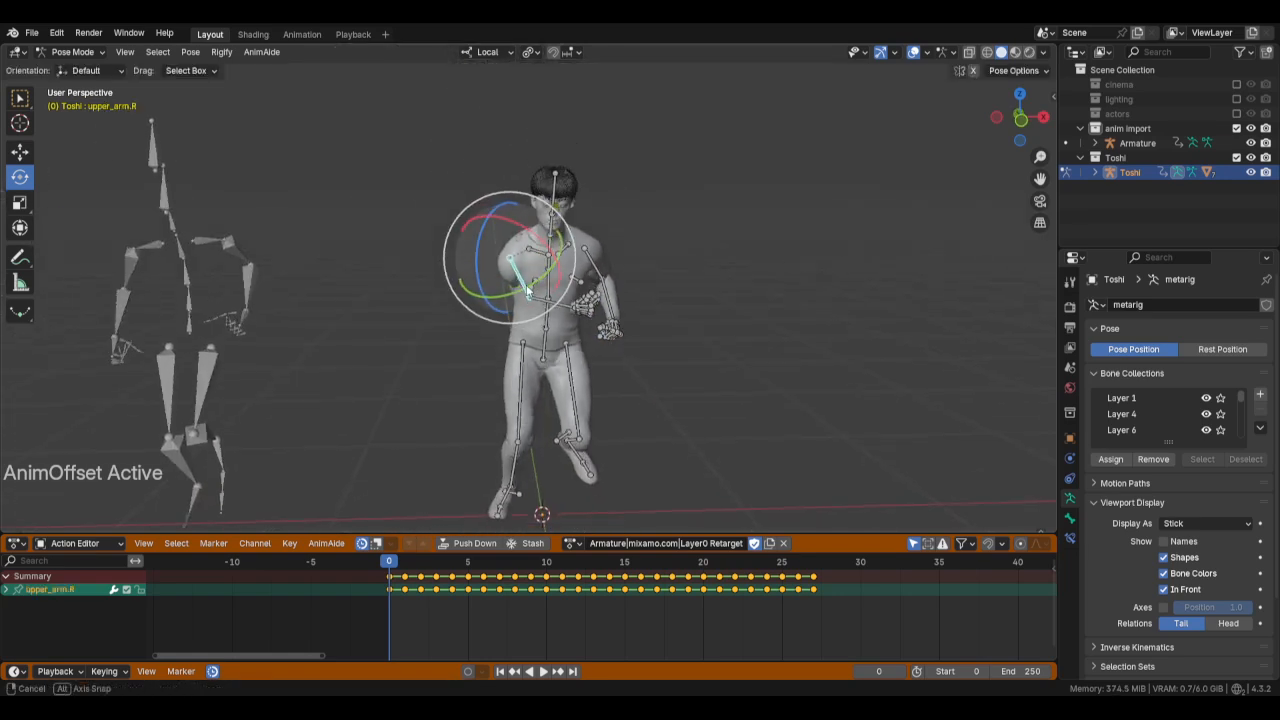
pyautogui.press('ctrl+KP_3')
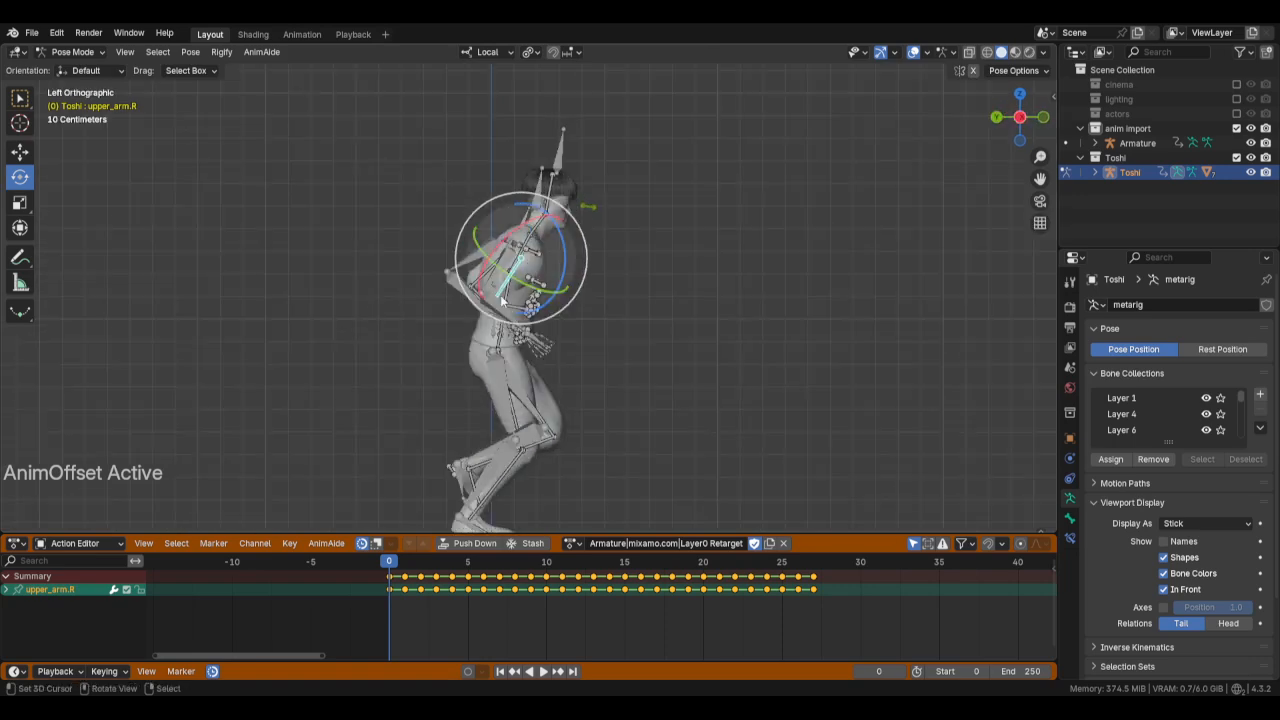
pyautogui.moveTo(664, 308); pyautogui.dragTo(605, 285, button='middle')
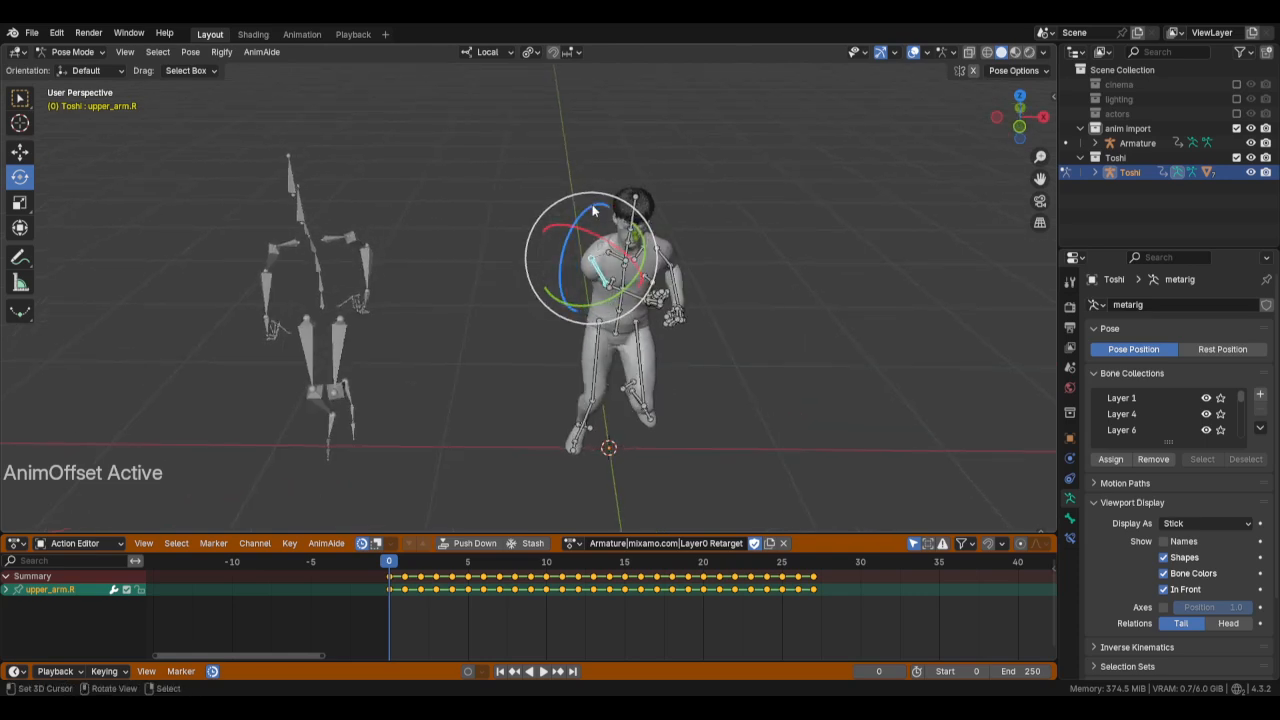
pyautogui.moveTo(592, 208); pyautogui.dragTo(622, 218)
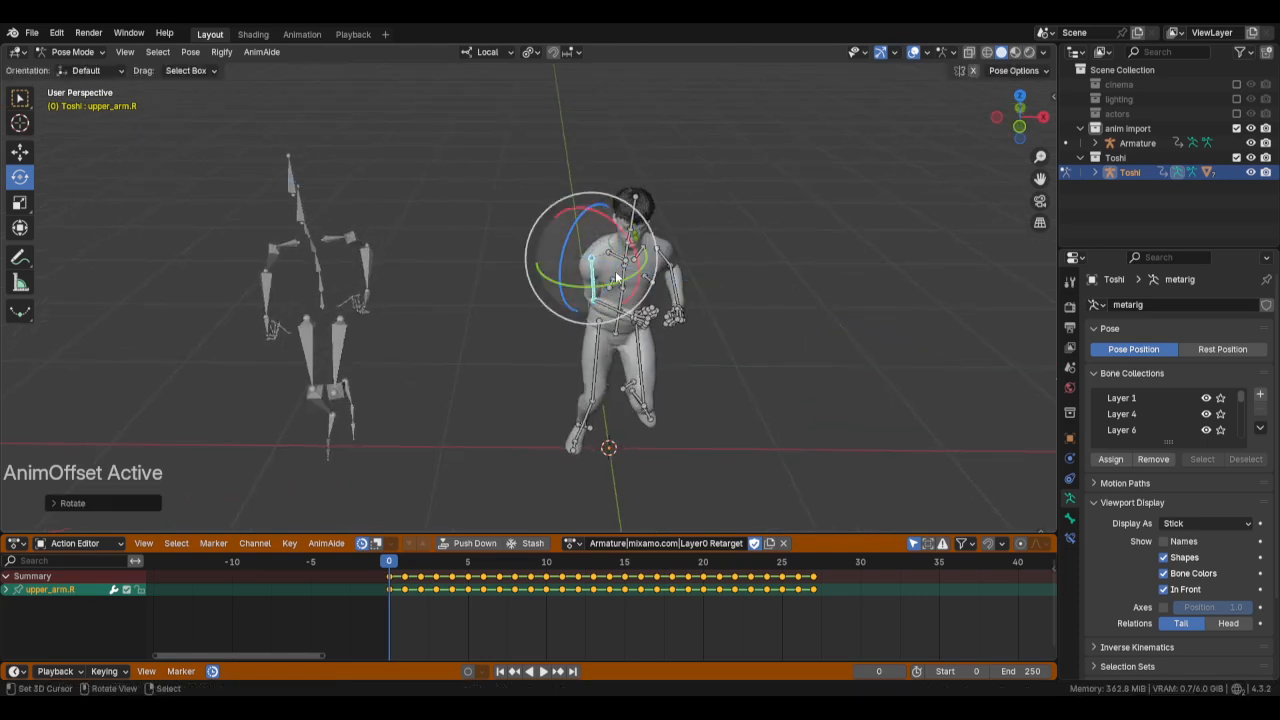
pyautogui.moveTo(597, 288); pyautogui.dragTo(568, 296)
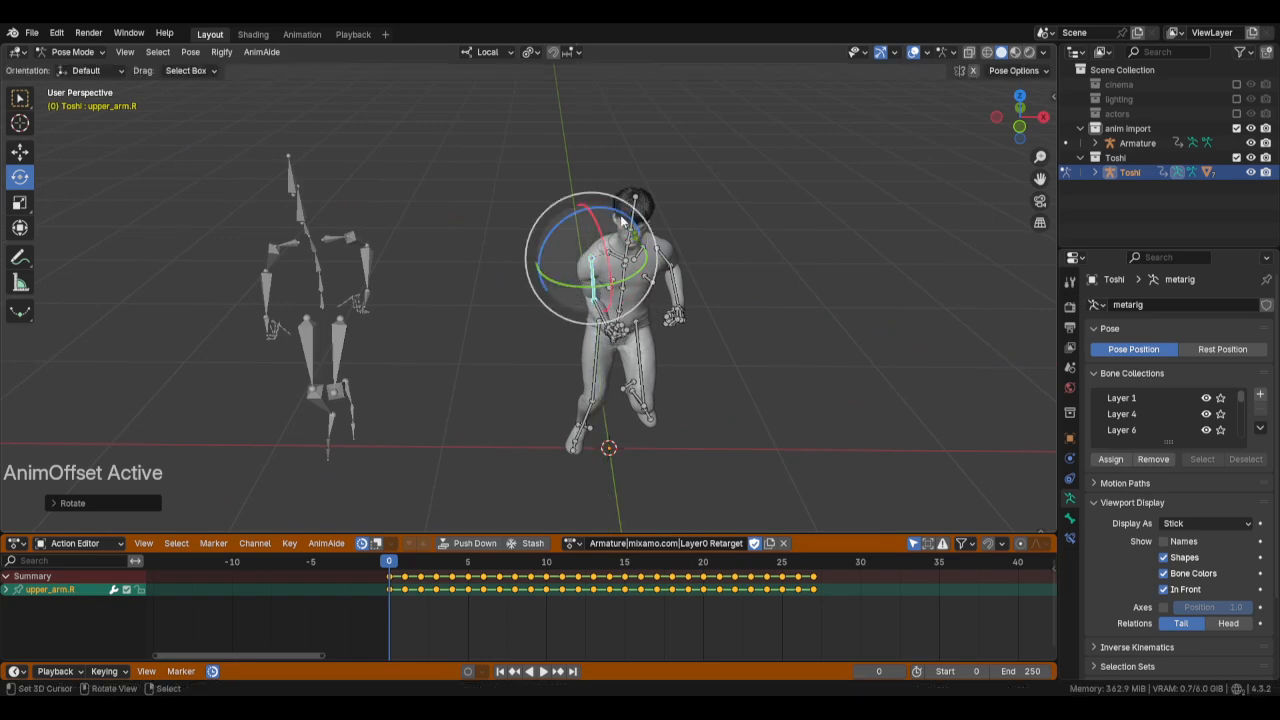
pyautogui.moveTo(620, 216); pyautogui.dragTo(638, 230)
# Fine-tune the rotation of upper_arm.R so the right arm and hand clear the body like the source armature's arm.
pyautogui.moveTo(636, 292); pyautogui.dragTo(628, 298, button='middle')
pyautogui.moveTo(628, 298); pyautogui.dragTo(639, 241)
pyautogui.moveTo(631, 286); pyautogui.dragTo(595, 285, button='middle')
pyautogui.moveTo(593, 283); pyautogui.dragTo(600, 288)
pyautogui.moveTo(600, 288); pyautogui.dragTo(632, 281, button='middle')
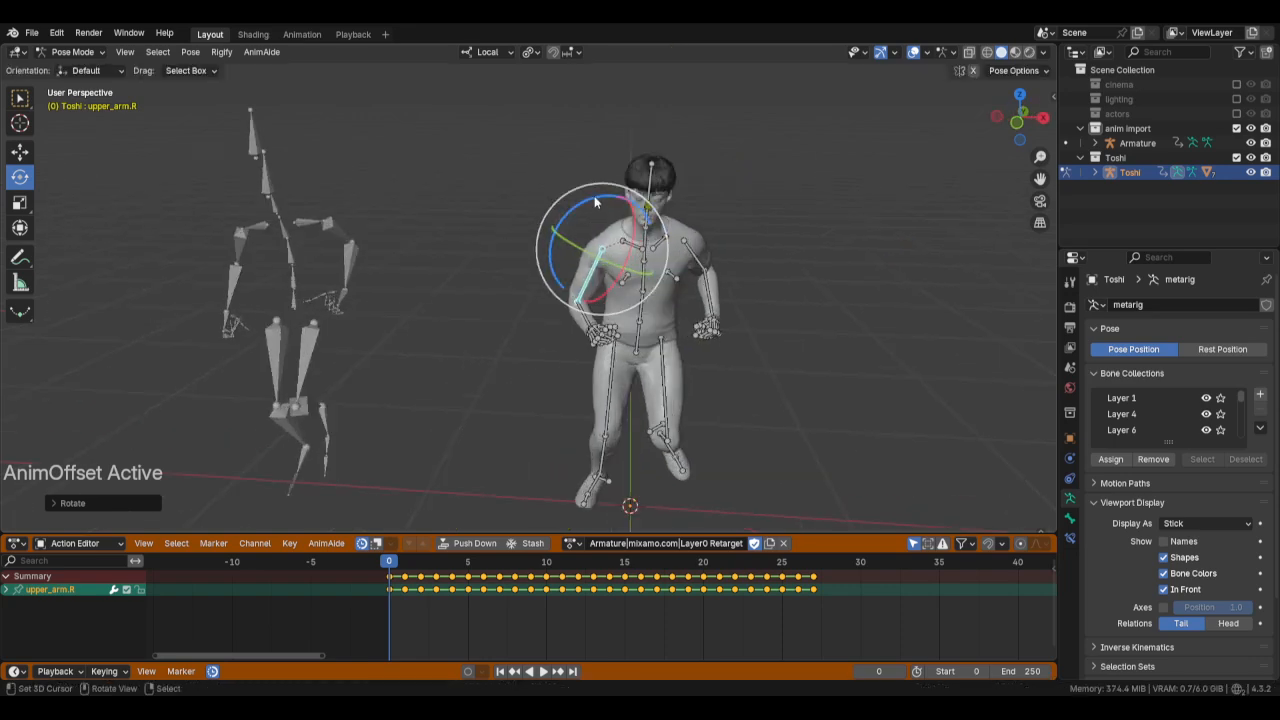
pyautogui.moveTo(595, 197); pyautogui.dragTo(602, 196)
# Rotate thigh.R slightly inward in the front view to bring the right leg closer to the body's centre line.
pyautogui.press('KP_1')
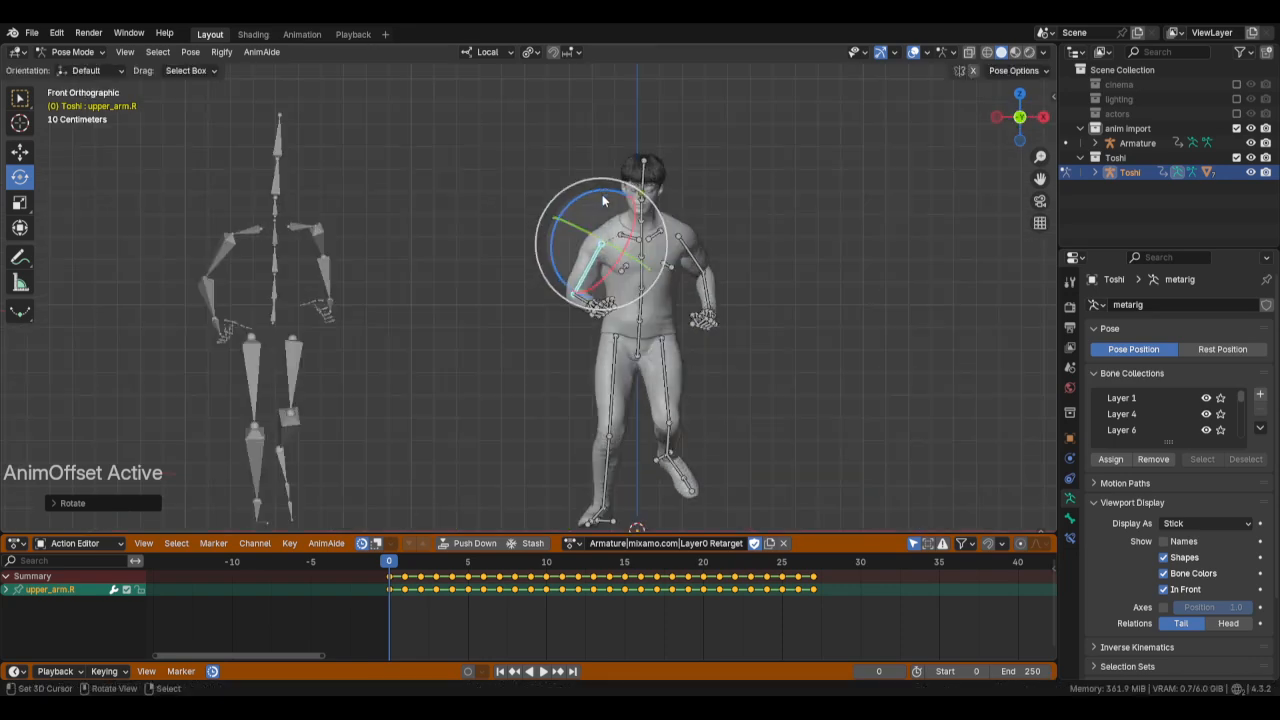
pyautogui.keyDown('ctrl'); pyautogui.moveTo(602, 194); pyautogui.dragTo(610, 270, button='middle'); pyautogui.keyUp('ctrl')
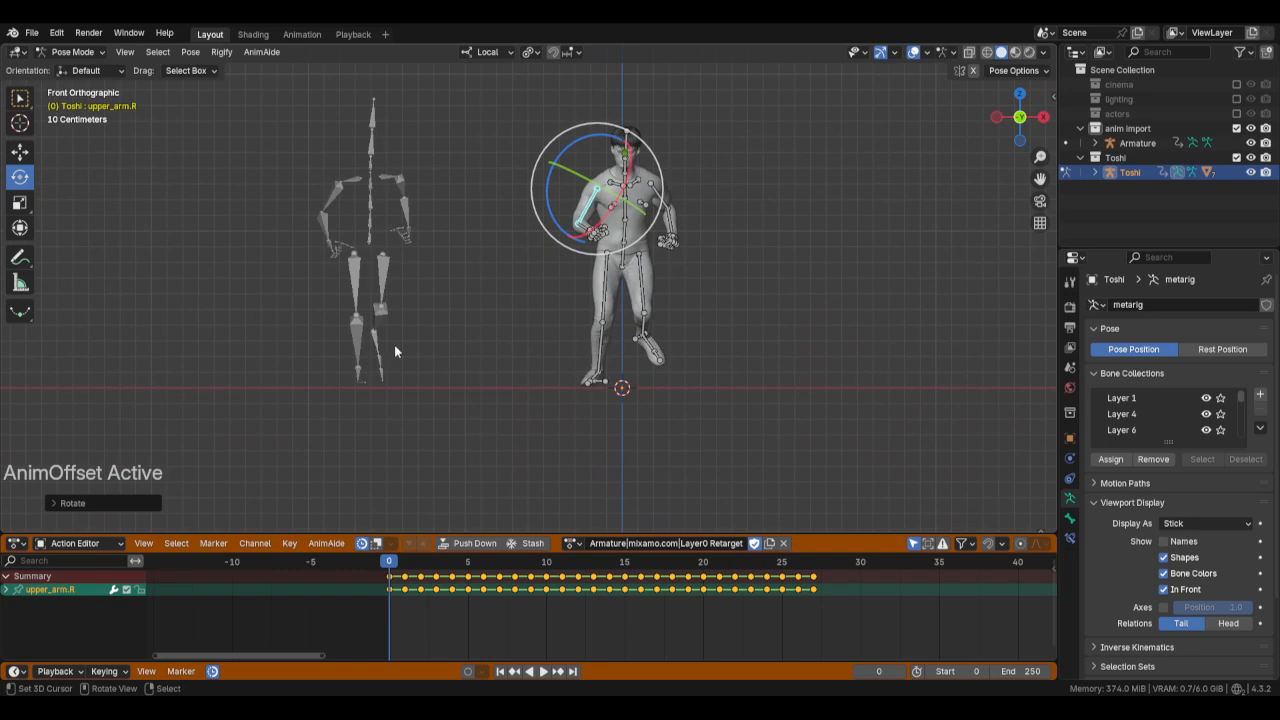
pyautogui.click(607, 281)
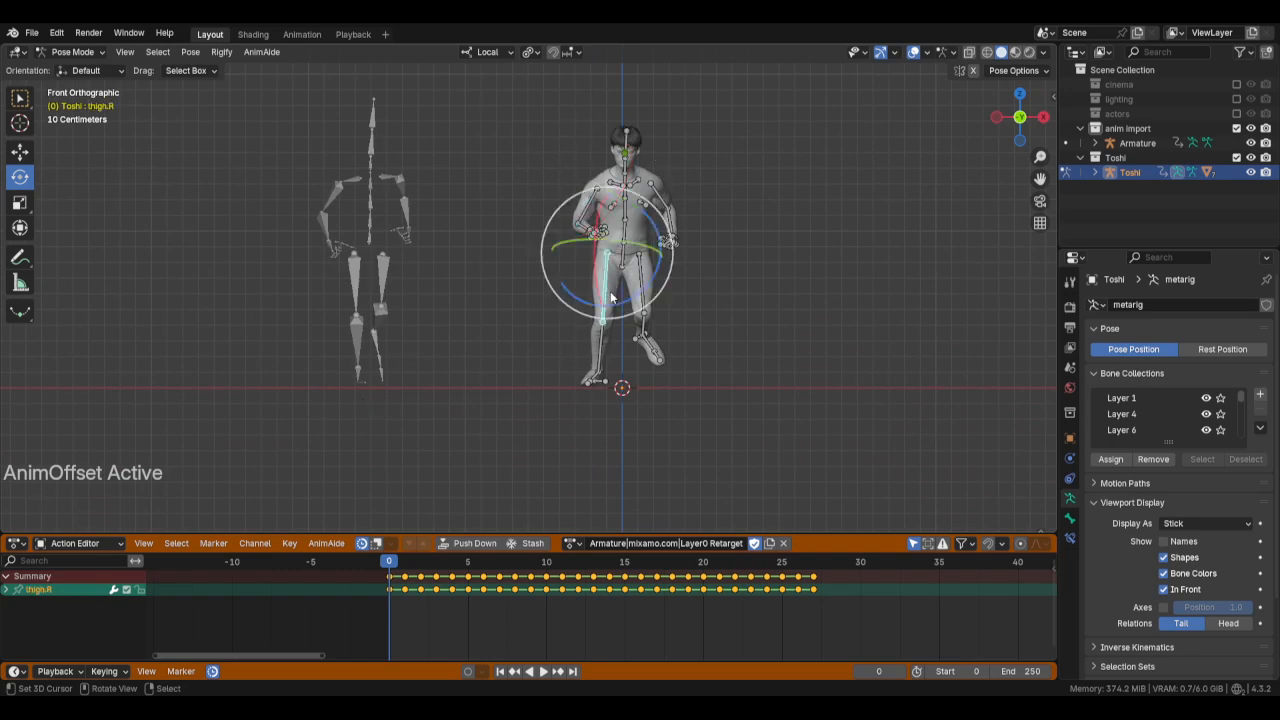
pyautogui.scroll(2, 666, 386)
pyautogui.keyDown('shift'); pyautogui.moveTo(736, 459); pyautogui.dragTo(684, 426, button='middle'); pyautogui.keyUp('shift')
pyautogui.press('r')
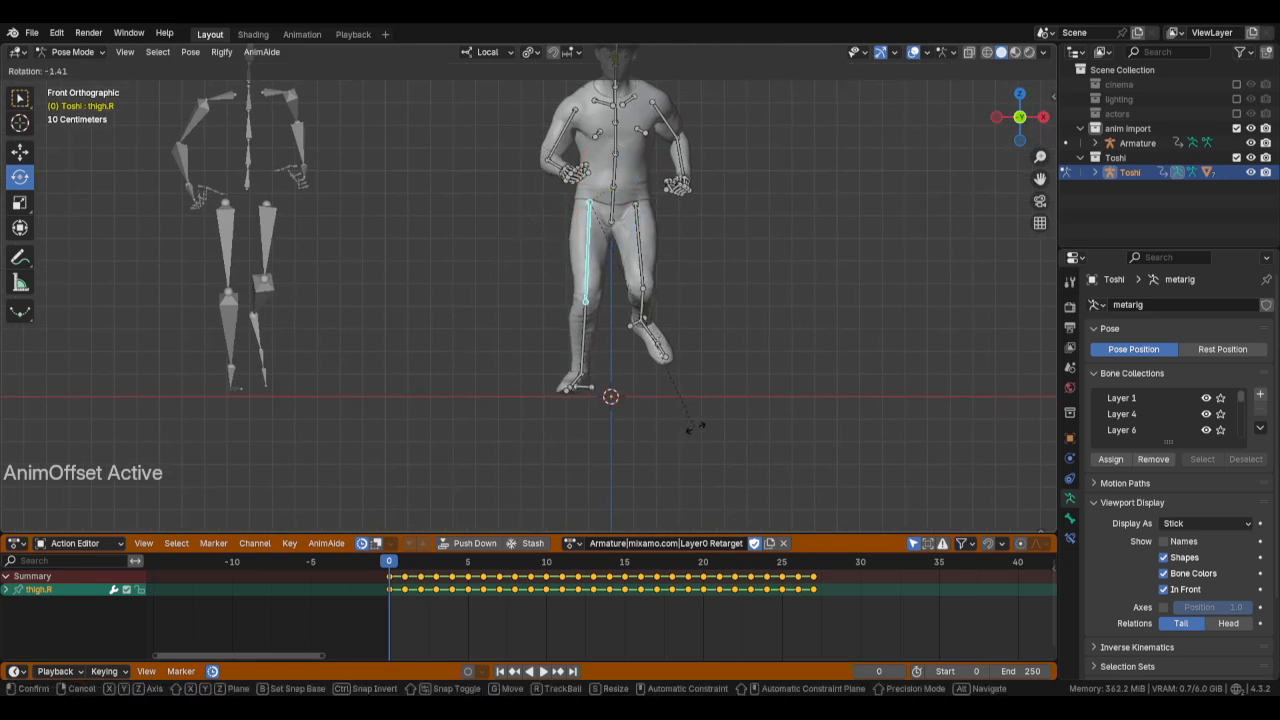
pyautogui.click(710, 422)
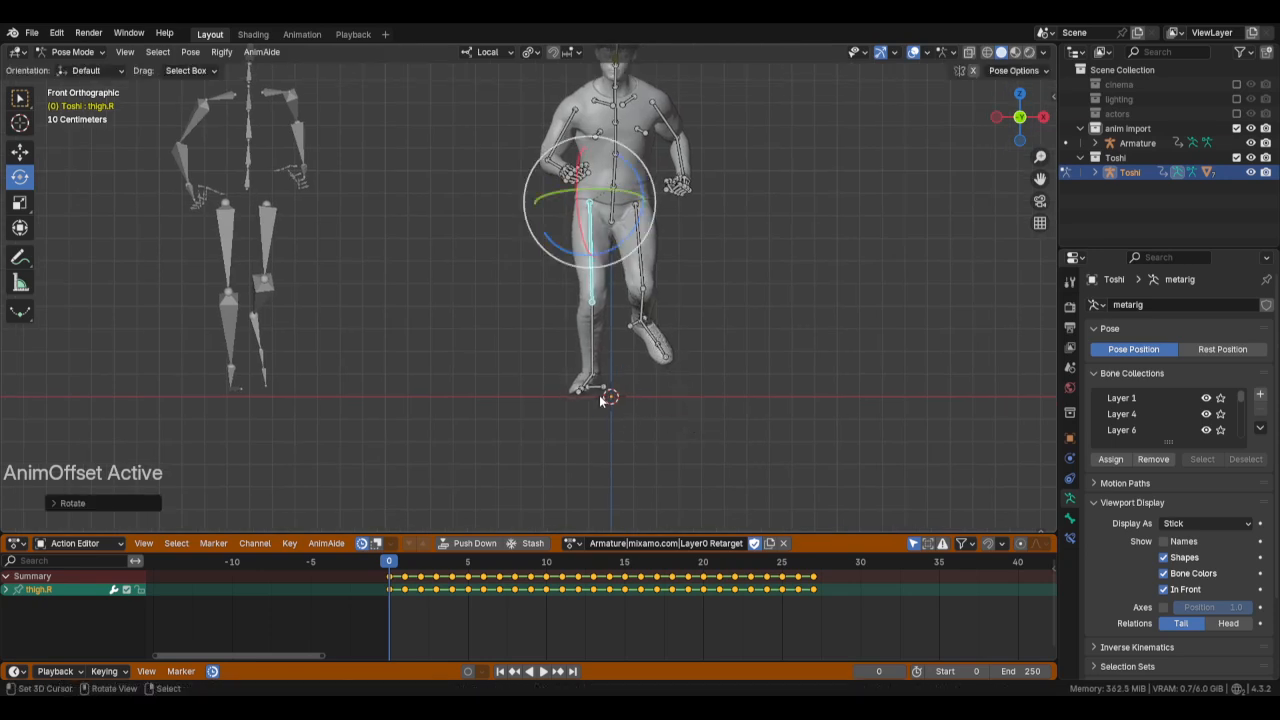
# Adjust the orientation of foot.R with a free trackball rotation.
pyautogui.click(593, 387)
pyautogui.press('r')
pyautogui.press('r')
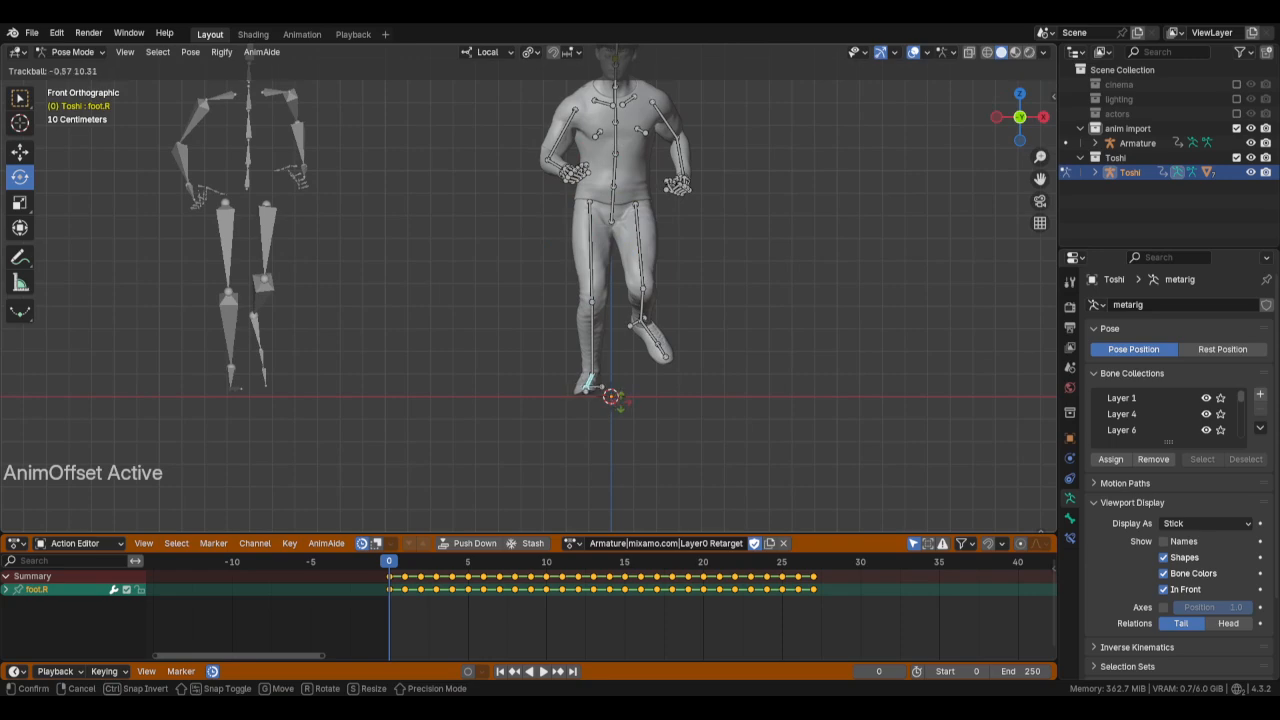
pyautogui.click(622, 358)
# Twist thigh.R about 3° around its local Y axis.
pyautogui.click(609, 223)
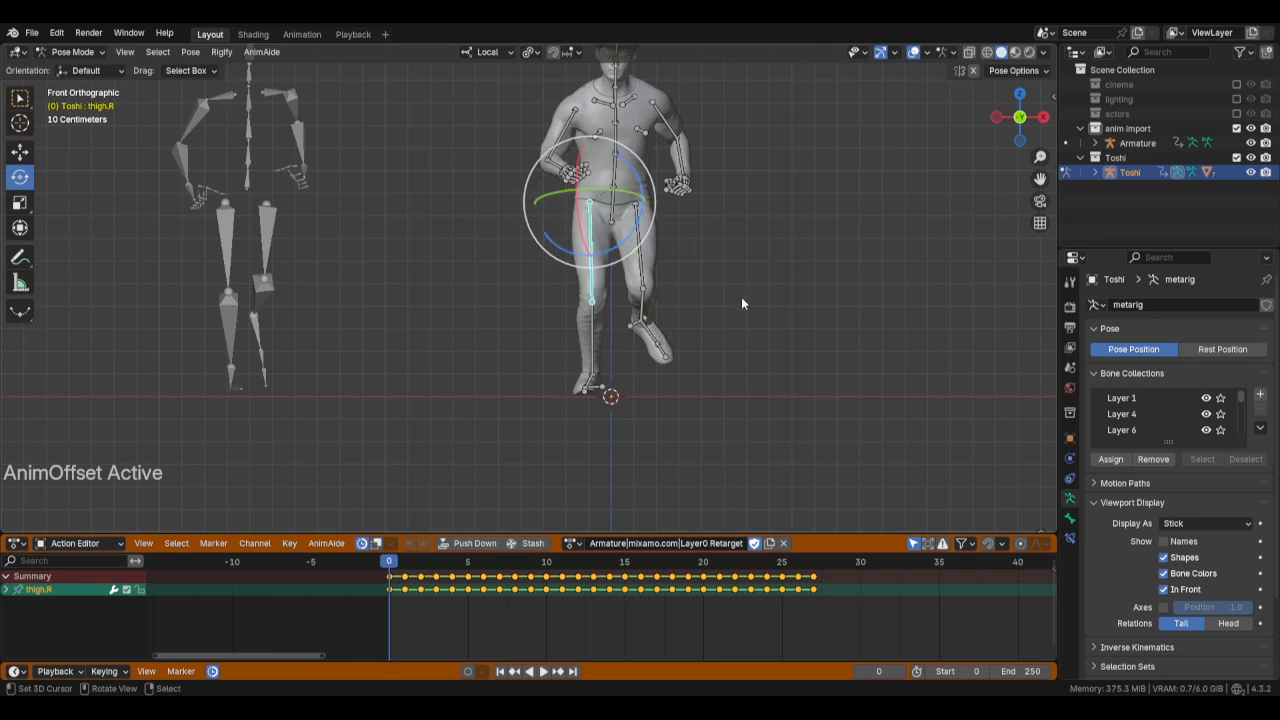
pyautogui.press('r')
pyautogui.press('y')
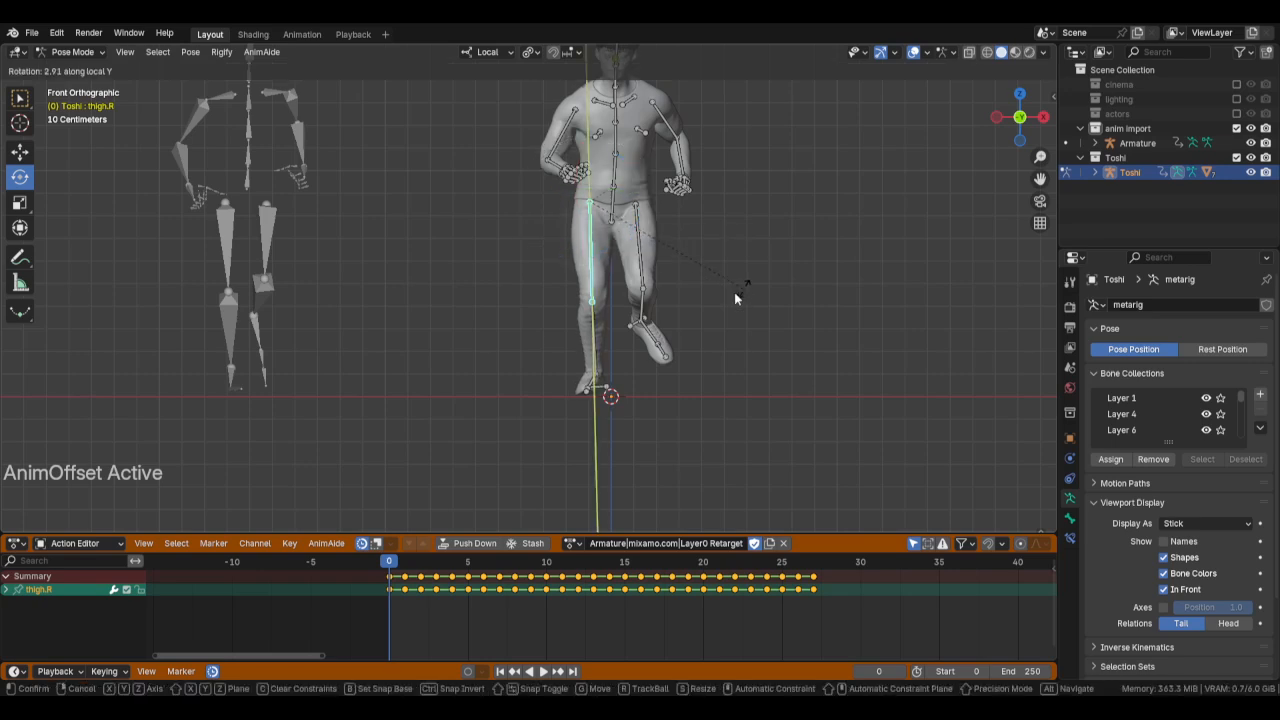
pyautogui.click(735, 298)
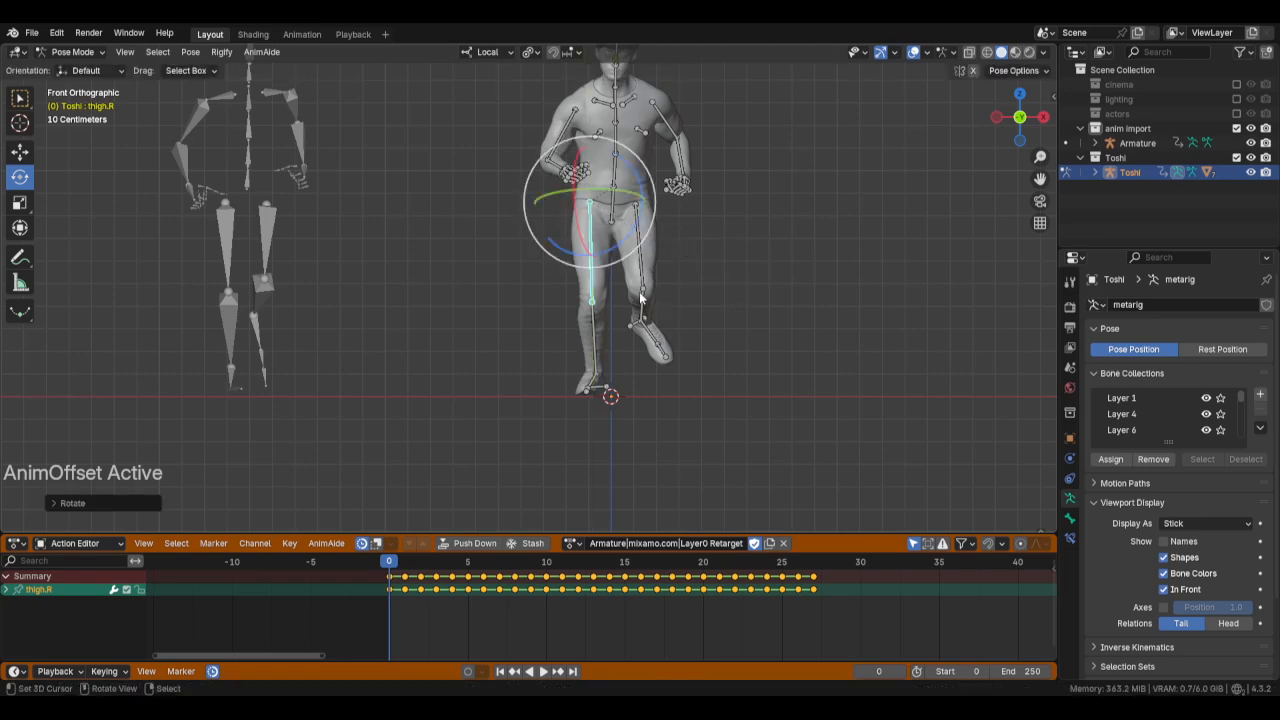
# Deselect all bones, deactivate AnimOffset, and play the animation to compare Toshi's motion with the source armature.
pyautogui.scroll(-2, 640, 297)
pyautogui.scroll(-1, 670, 281)
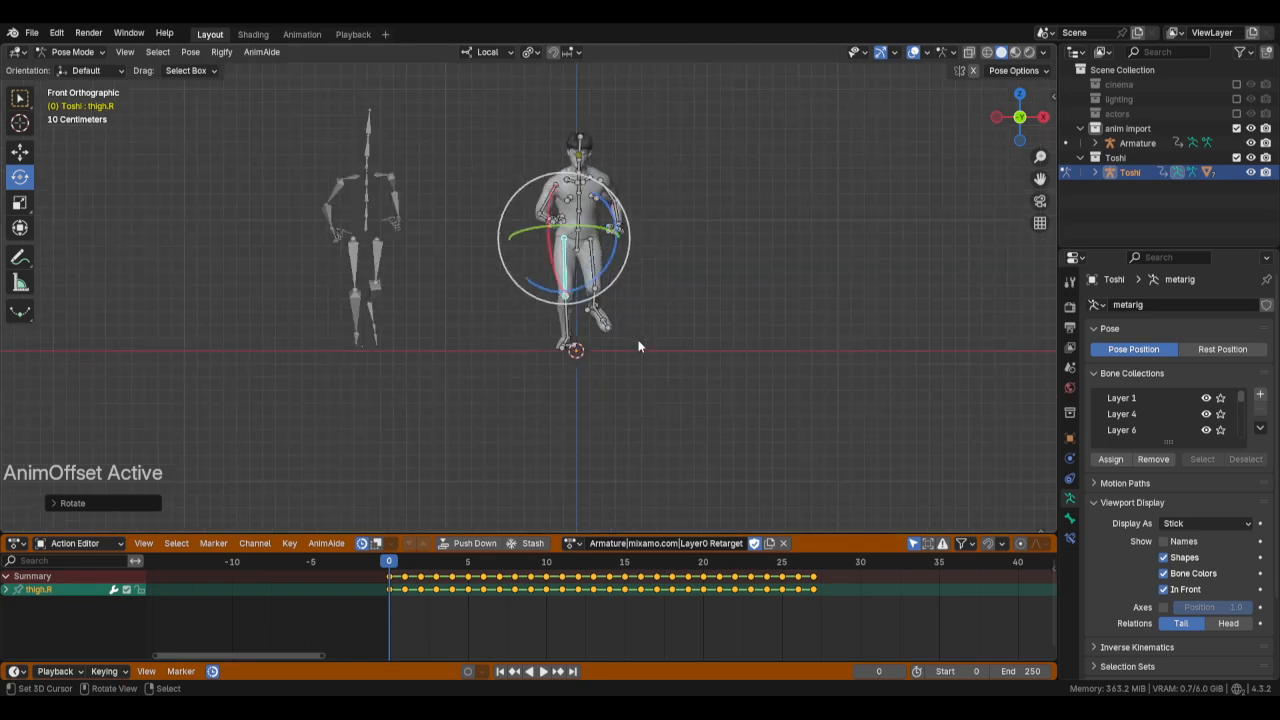
pyautogui.hotkey('alt', 'a')
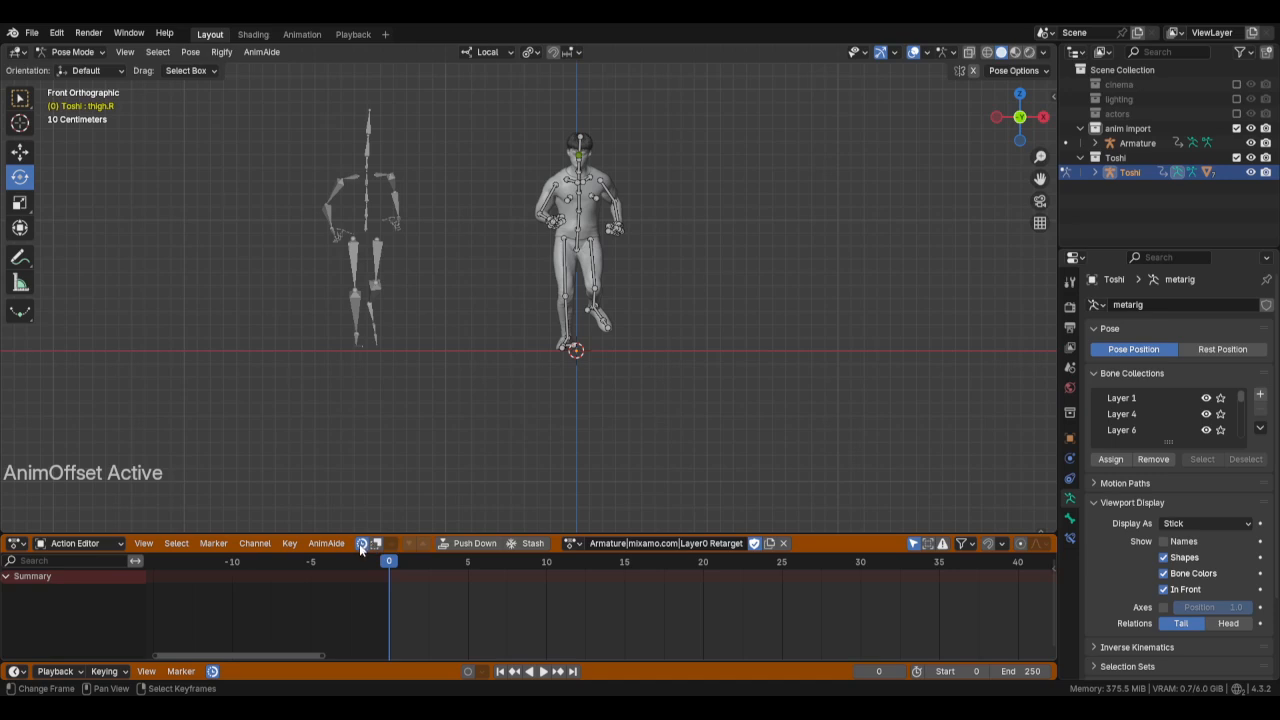
pyautogui.press('space')
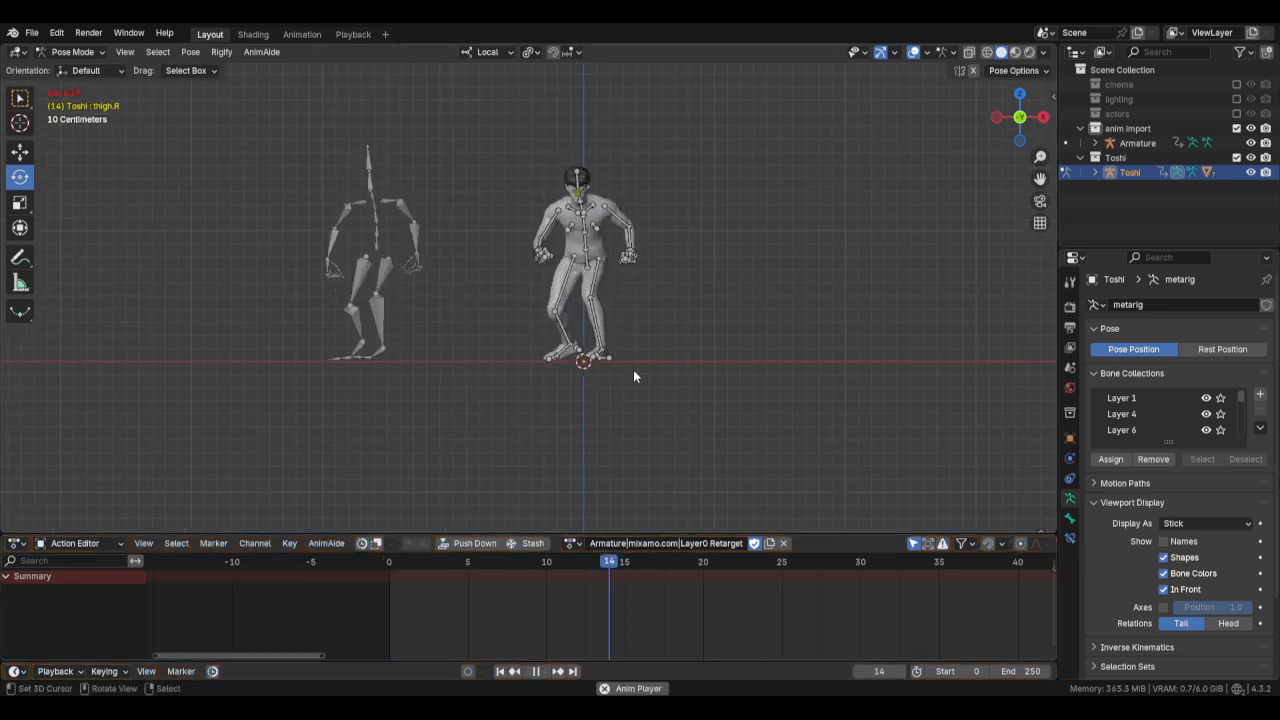
pyautogui.moveTo(627, 359); pyautogui.dragTo(623, 357, button='middle')
pyautogui.press('space')
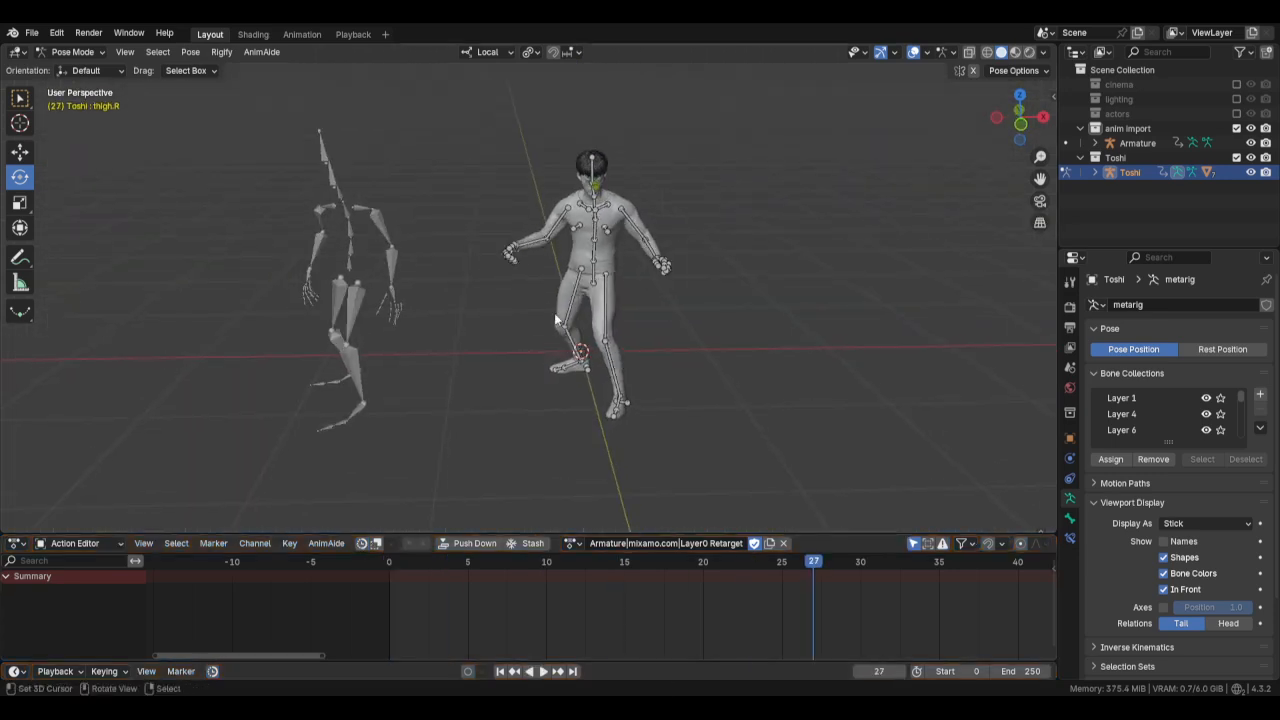
pyautogui.press('space')
pyautogui.click(767, 605)
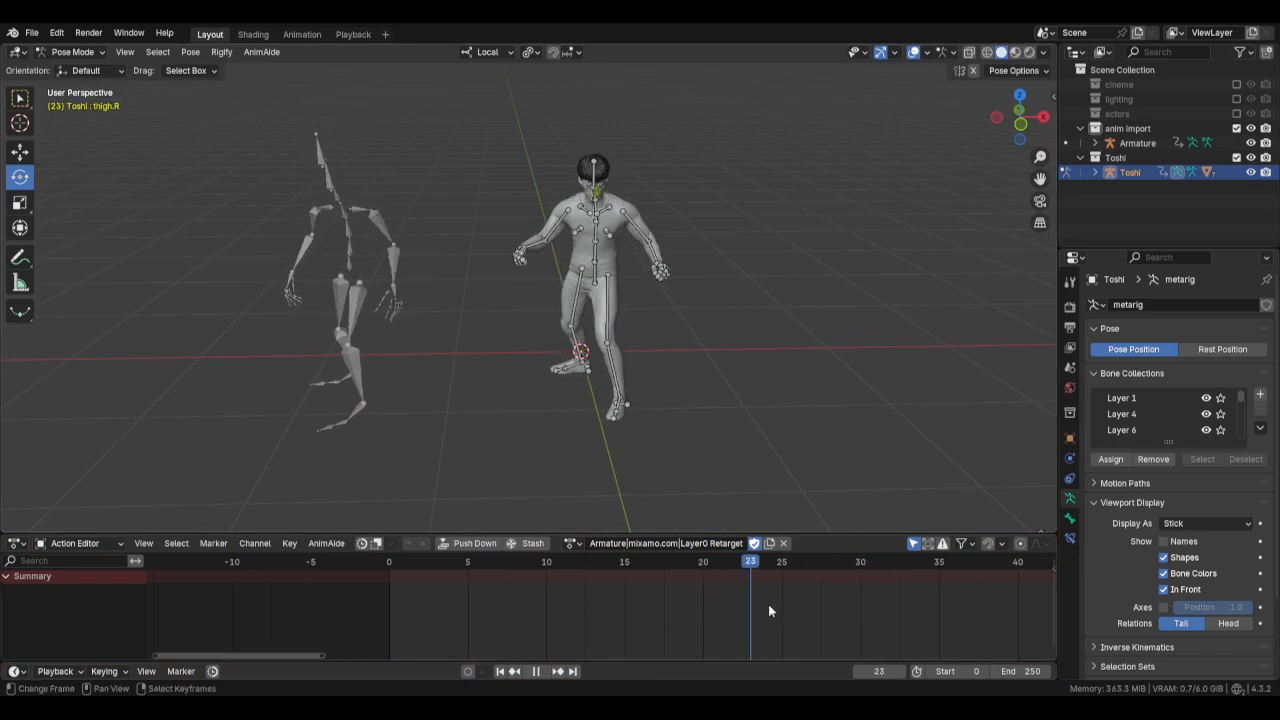
pyautogui.press('space')
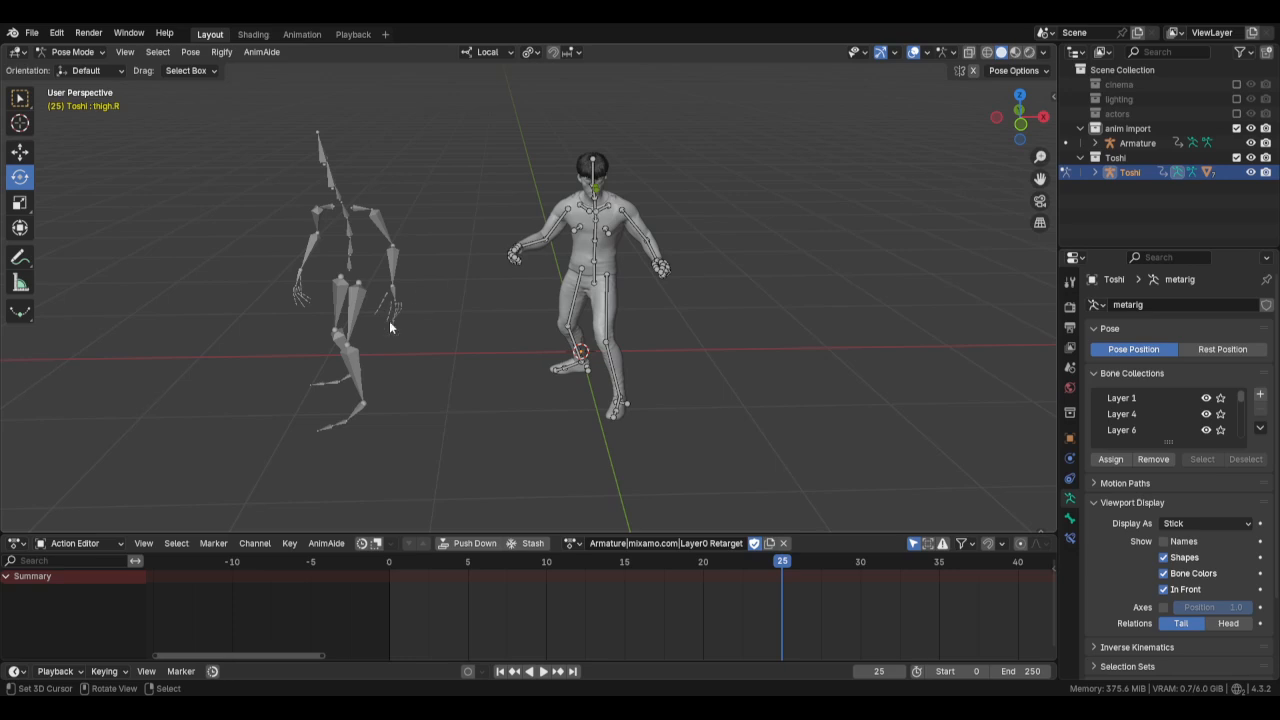
# Select upper_arm.R, go to its last keyframe at frame 27, and activate AnimOffset.
pyautogui.moveTo(468, 336); pyautogui.dragTo(485, 293, button='middle')
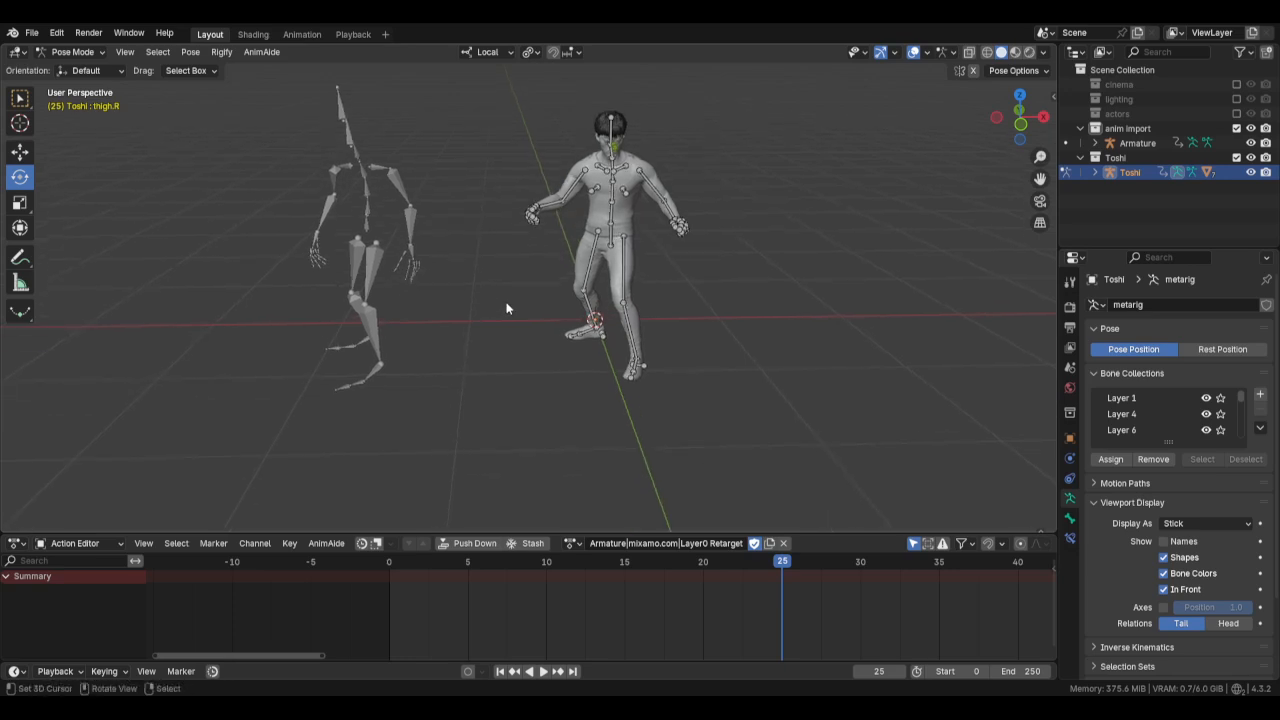
pyautogui.click(575, 188)
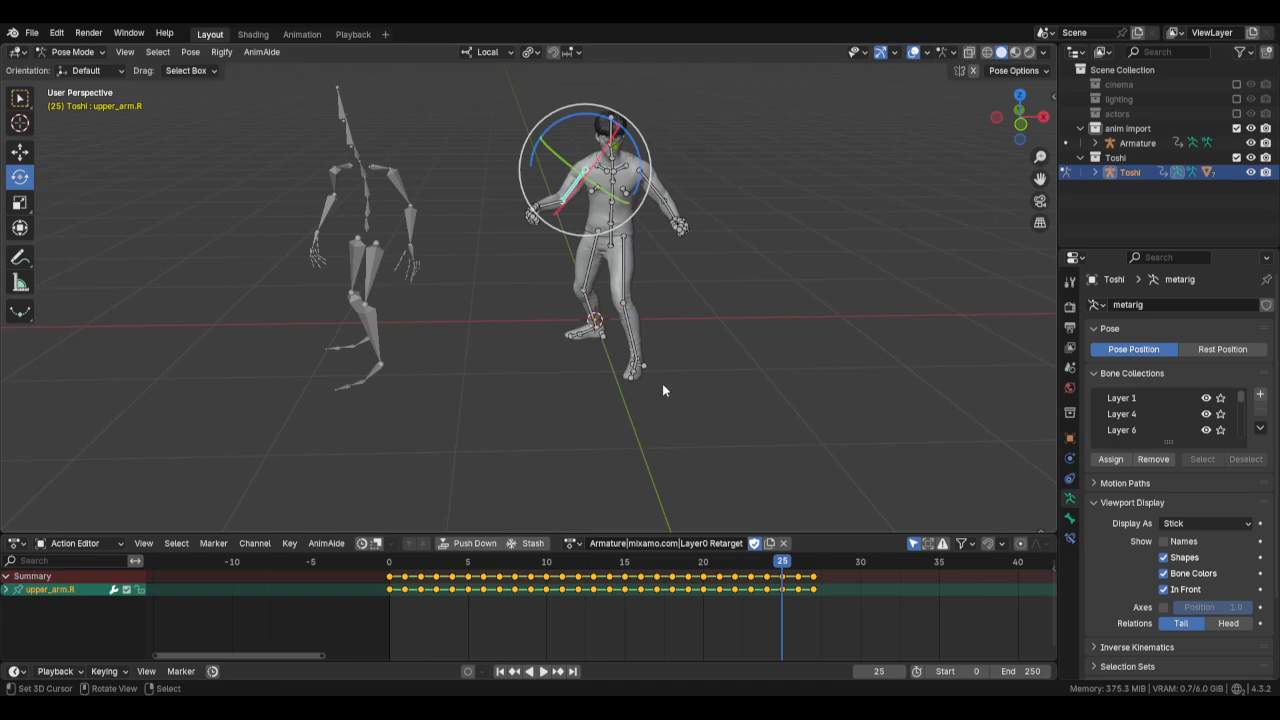
pyautogui.click(559, 673)
pyautogui.click(559, 673)
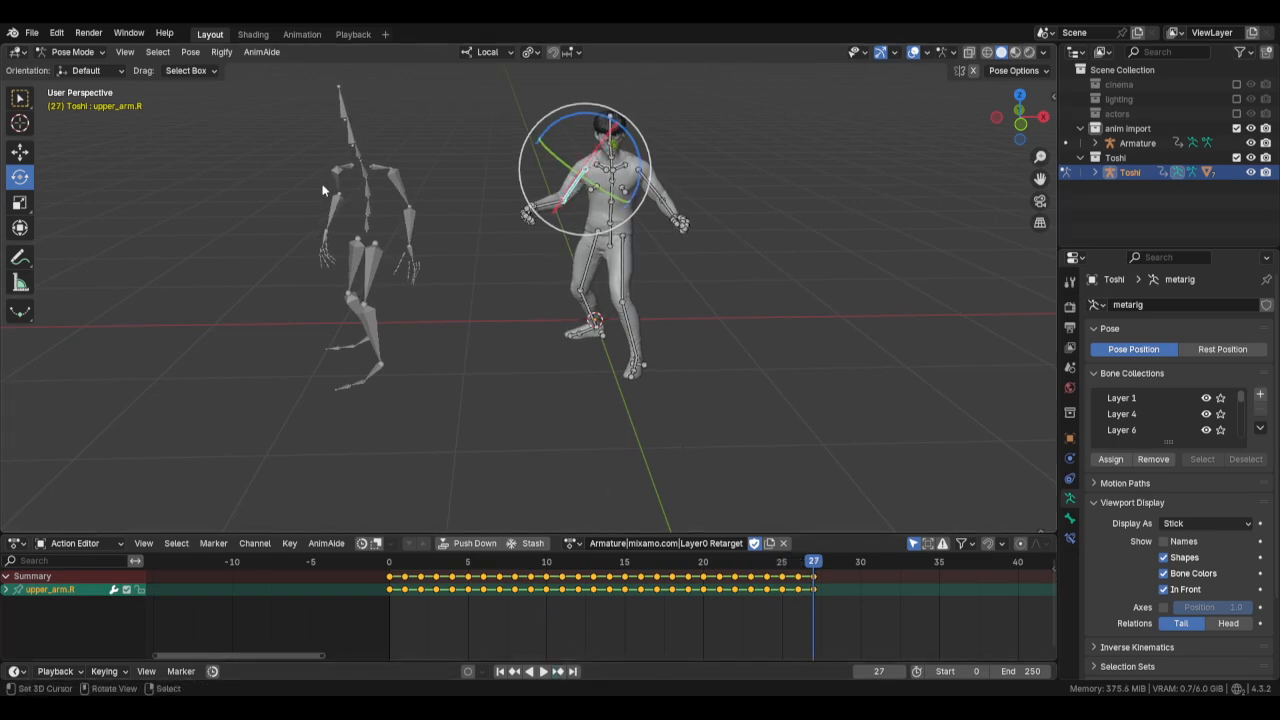
pyautogui.click(364, 545)
# Rotate upper_arm.R at frame 27 to bring the raised right arm closer to the source armature's pose.
pyautogui.scroll(2, 534, 214)
pyautogui.moveTo(534, 210); pyautogui.dragTo(565, 250, button='middle')
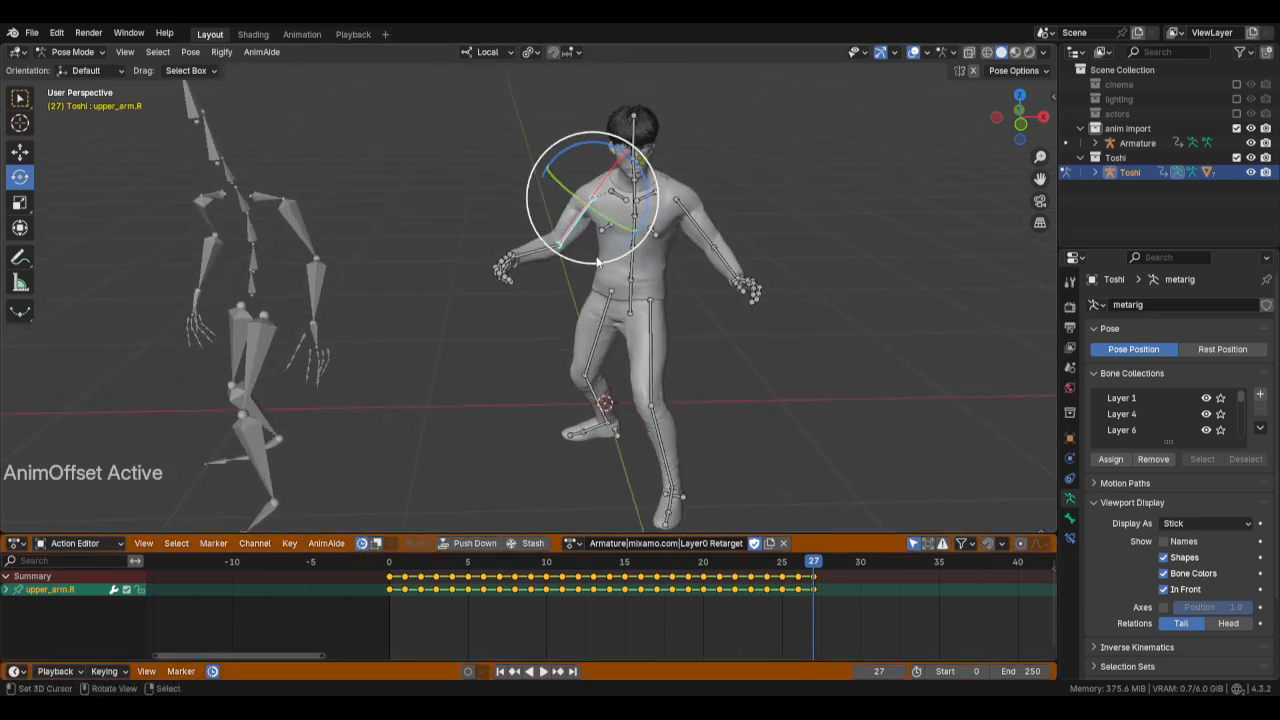
pyautogui.moveTo(643, 180); pyautogui.dragTo(589, 245)
pyautogui.moveTo(589, 241); pyautogui.dragTo(592, 349, button='middle')
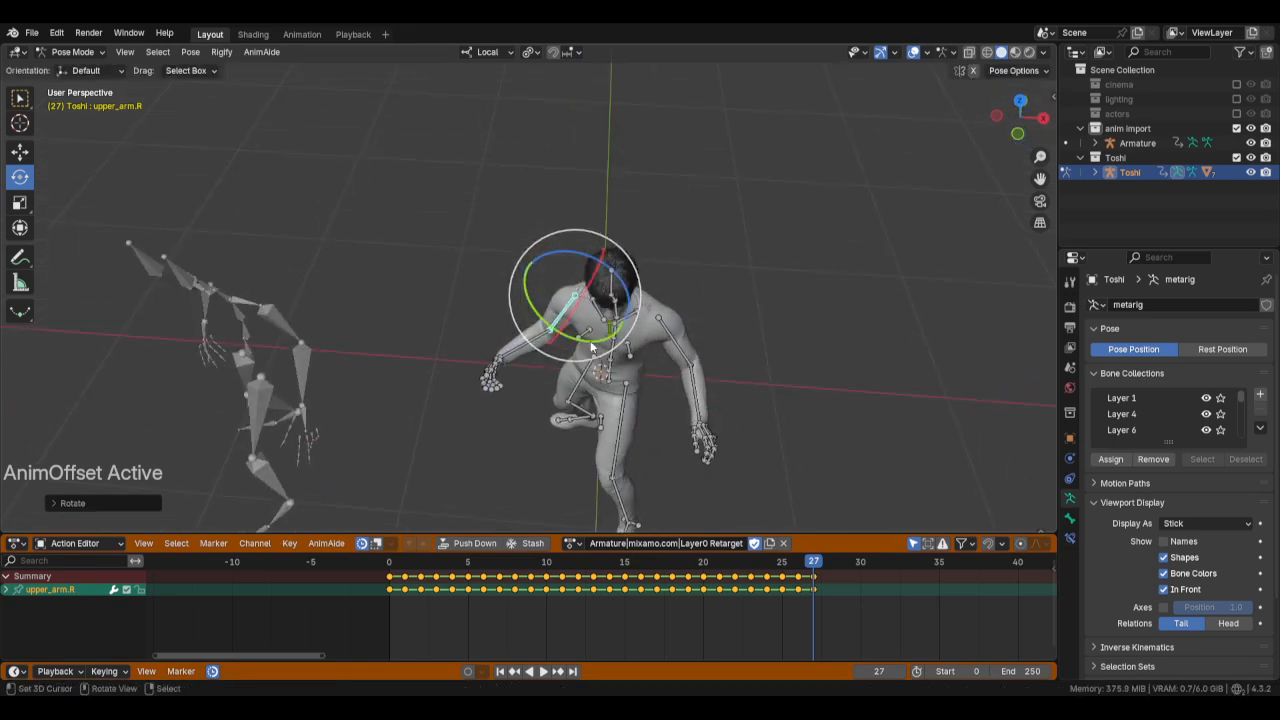
pyautogui.moveTo(592, 342); pyautogui.dragTo(612, 332)
pyautogui.press('KP_1')
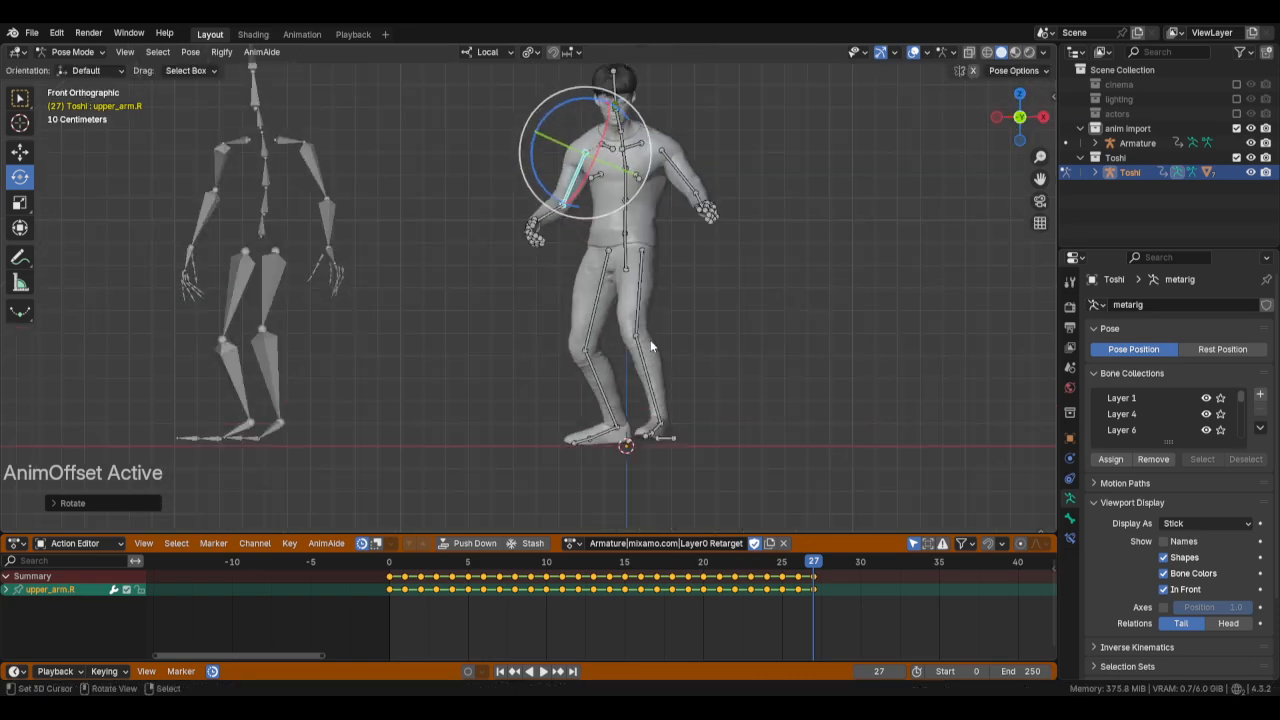
# Rotate forearm.R around its local Z axis so the right forearm hangs downward, and reselect upper_arm.R.
pyautogui.click(554, 213)
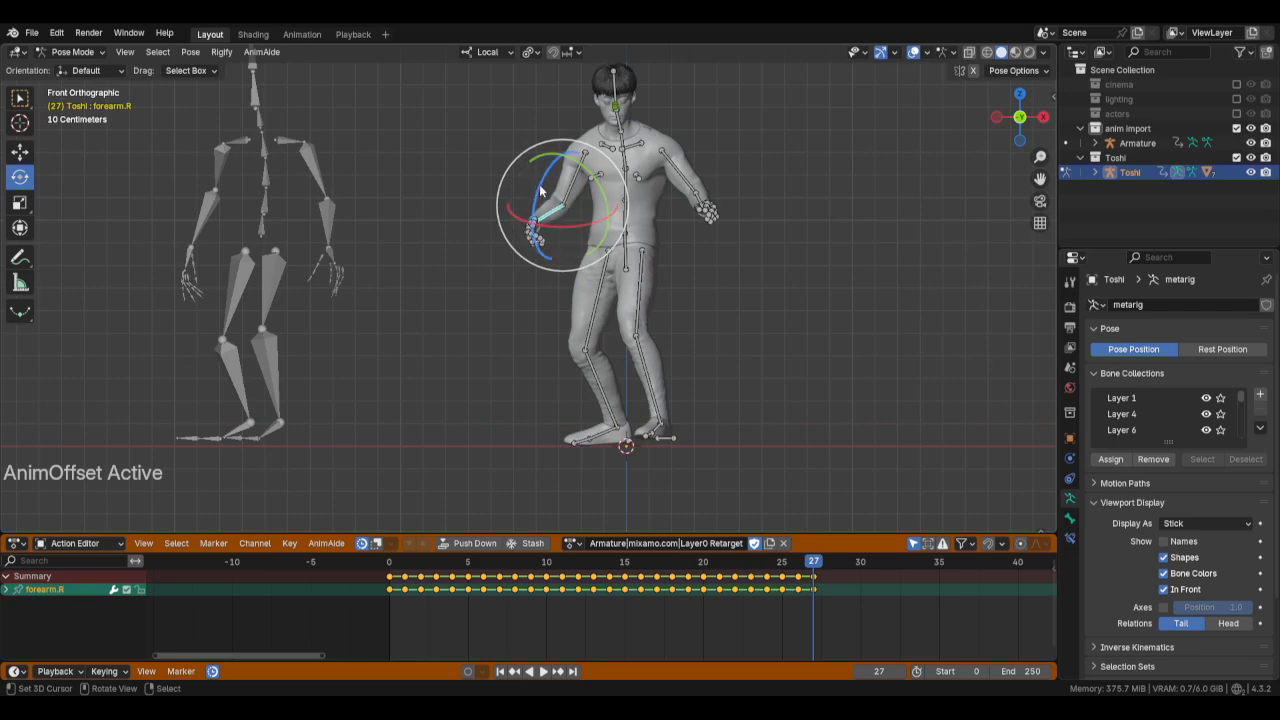
pyautogui.moveTo(543, 190); pyautogui.dragTo(537, 198)
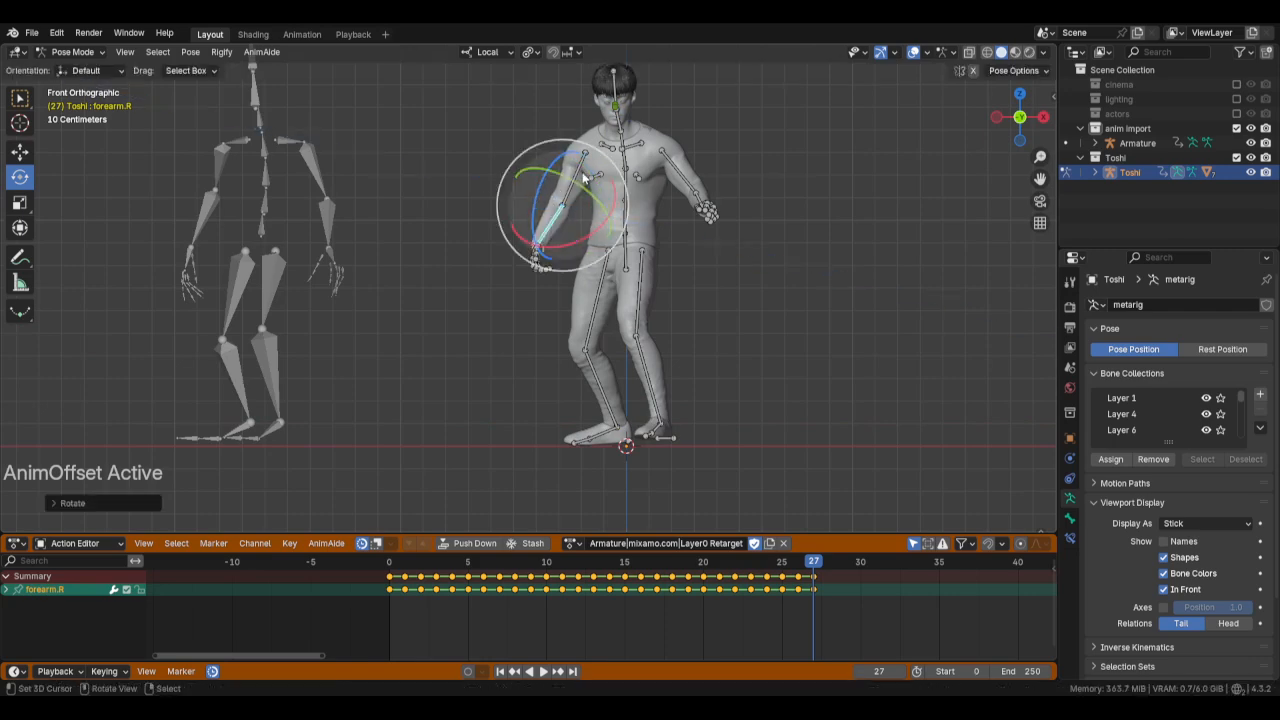
pyautogui.click(568, 177)
pyautogui.moveTo(562, 236); pyautogui.dragTo(578, 275, button='middle')
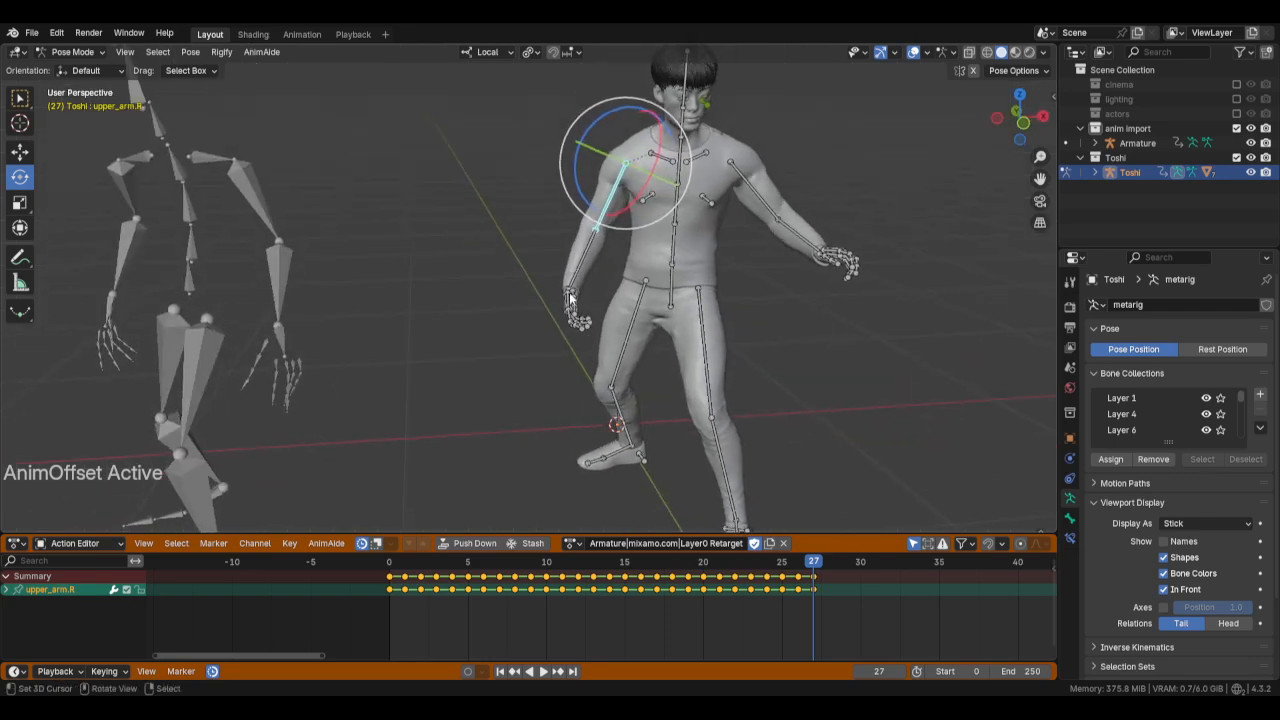
# Rotate hand.R slightly around its local X axis to adjust the bend of the right wrist.
pyautogui.scroll(4, 607, 318)
pyautogui.click(622, 309)
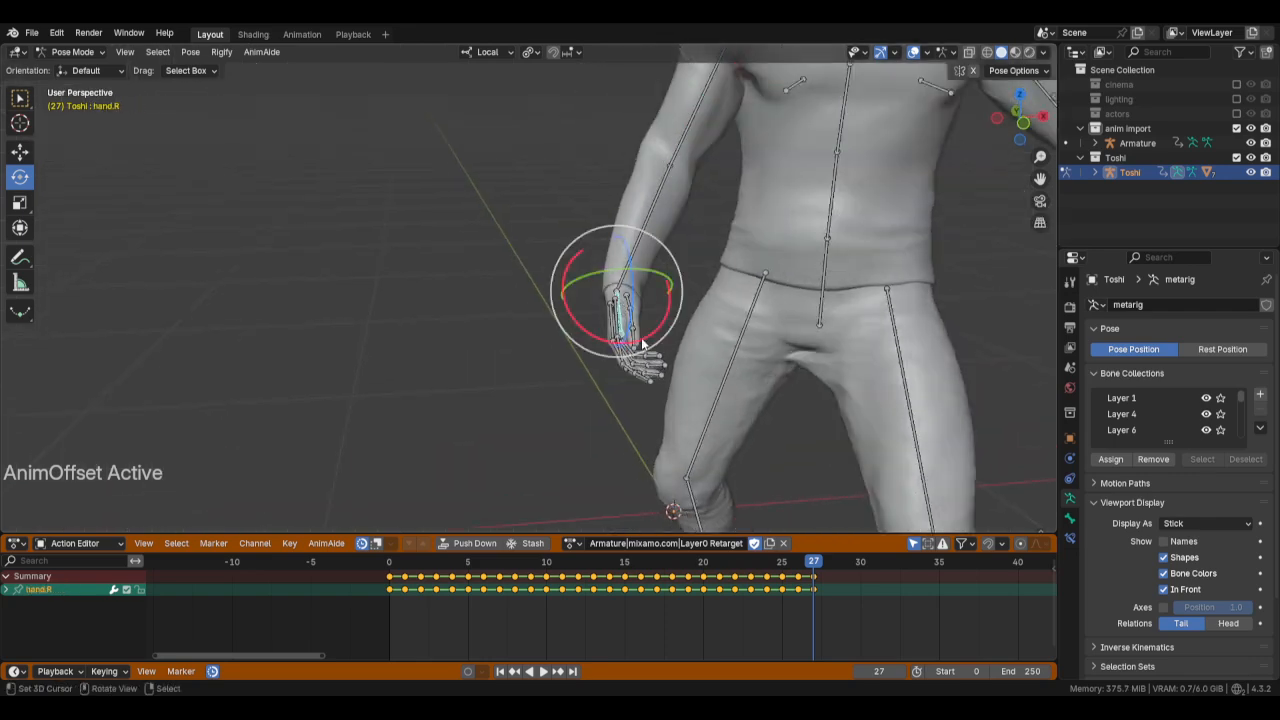
pyautogui.moveTo(641, 341)
pyautogui.mouseDown()
pyautogui.moveTo(623, 345)
pyautogui.moveTo(653, 337)
pyautogui.mouseUp()
pyautogui.click(623, 297)
# Adjust the arm bone rotations from several angles at frame 27 so Toshi's arms hang closer to the body.
pyautogui.scroll(-4, 670, 300)
pyautogui.keyDown('shift'); pyautogui.moveTo(706, 229); pyautogui.dragTo(627, 260, button='middle'); pyautogui.keyUp('shift')
pyautogui.click(566, 239)
pyautogui.scroll(-3, 567, 240)
pyautogui.moveTo(641, 246)
pyautogui.mouseDown()
pyautogui.moveTo(609, 259)
pyautogui.moveTo(644, 250)
pyautogui.mouseUp()
pyautogui.moveTo(644, 252); pyautogui.dragTo(499, 280, button='middle')
pyautogui.moveTo(499, 280); pyautogui.dragTo(502, 285)
pyautogui.moveTo(502, 285); pyautogui.dragTo(622, 343, button='middle')
pyautogui.click(545, 275)
pyautogui.click(526, 272)
pyautogui.moveTo(629, 334); pyautogui.dragTo(627, 326)
# Rotate upper_arm.R slightly around its local X axis in the side view.
pyautogui.click(607, 279)
pyautogui.moveTo(587, 328); pyautogui.dragTo(630, 320, button='middle')
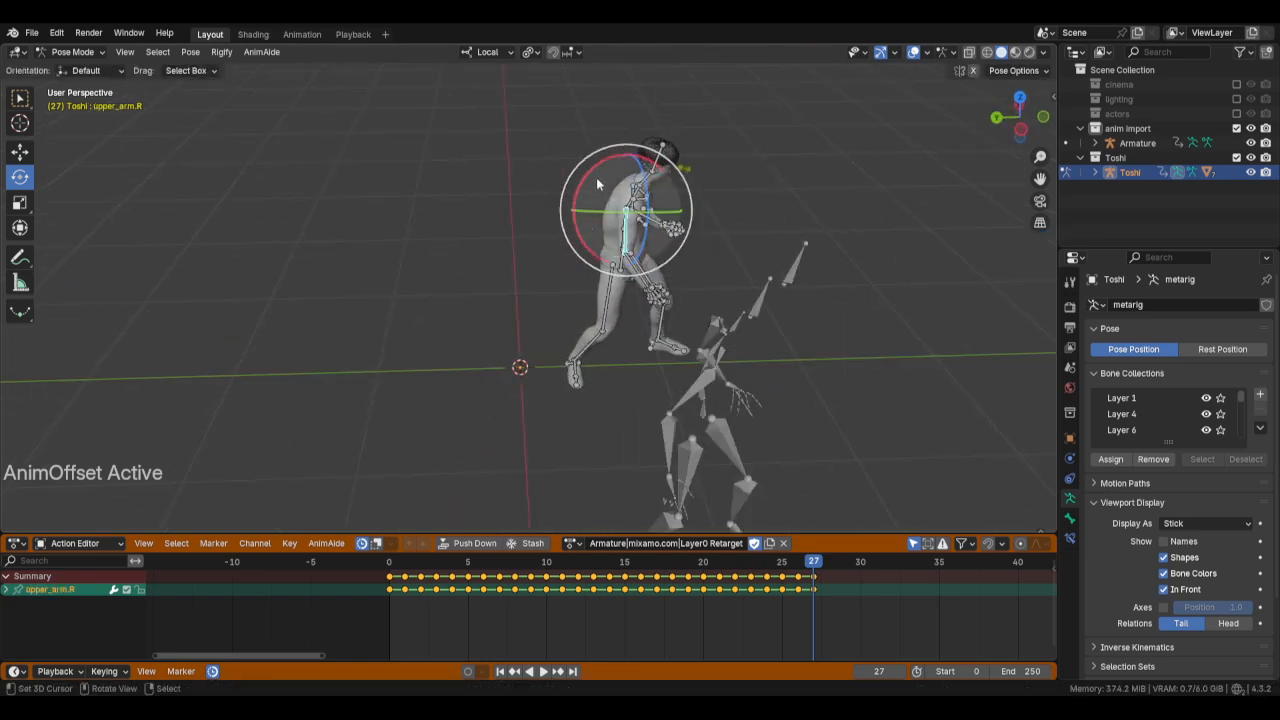
pyautogui.moveTo(598, 164); pyautogui.dragTo(609, 157)
pyautogui.moveTo(696, 280); pyautogui.dragTo(540, 434, button='middle')
pyautogui.scroll(-2, 563, 272)
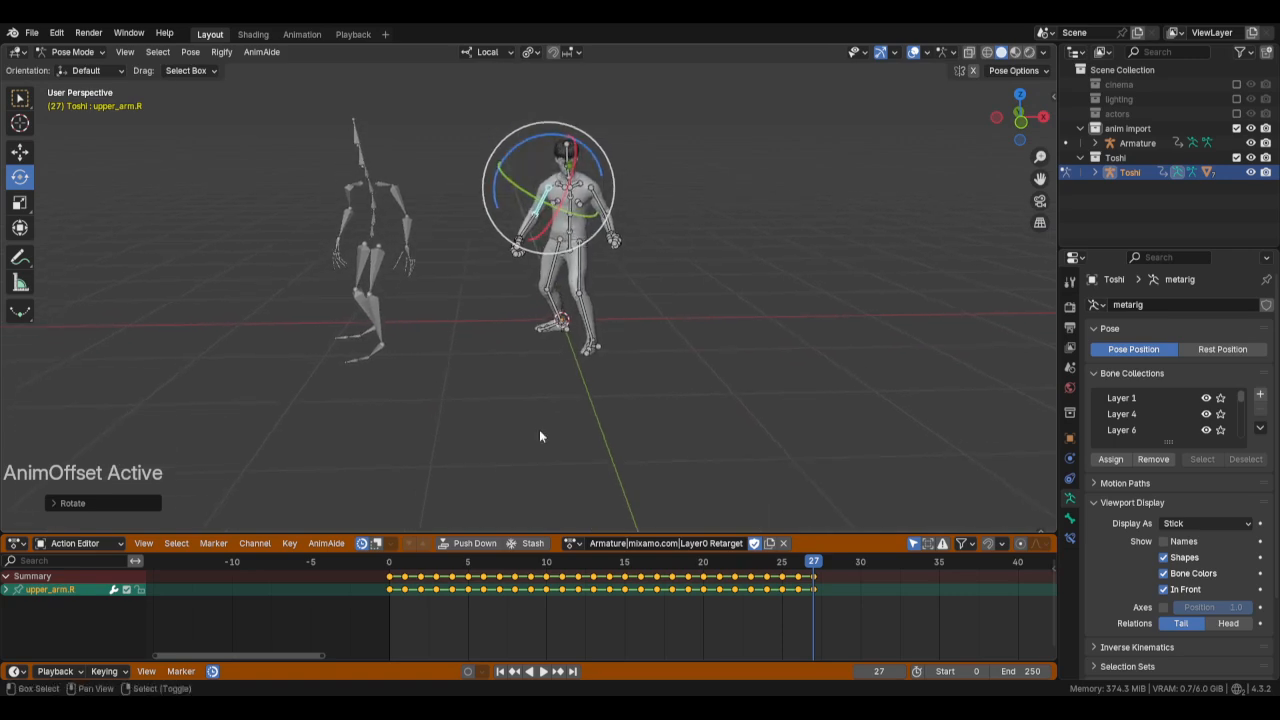
# Return to frame 0, deselect all bones, deactivate AnimOffset, and play the animation to check the corrected arms.
pyautogui.click(369, 591)
pyautogui.moveTo(543, 366); pyautogui.dragTo(551, 401, button='middle')
pyautogui.hotkey('alt', 'a')
pyautogui.scroll(3, 552, 402)
pyautogui.keyDown('shift'); pyautogui.moveTo(596, 318); pyautogui.dragTo(589, 352, button='middle'); pyautogui.keyUp('shift')
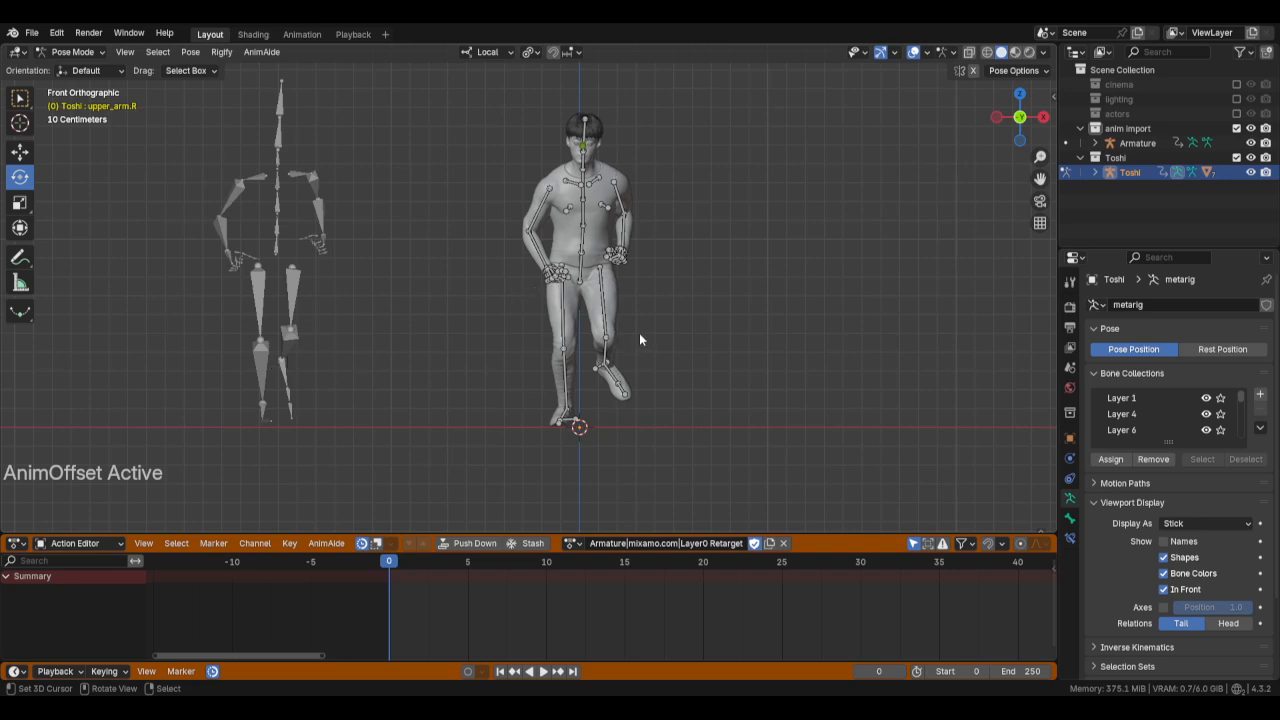
pyautogui.moveTo(640, 340); pyautogui.dragTo(630, 360, button='middle')
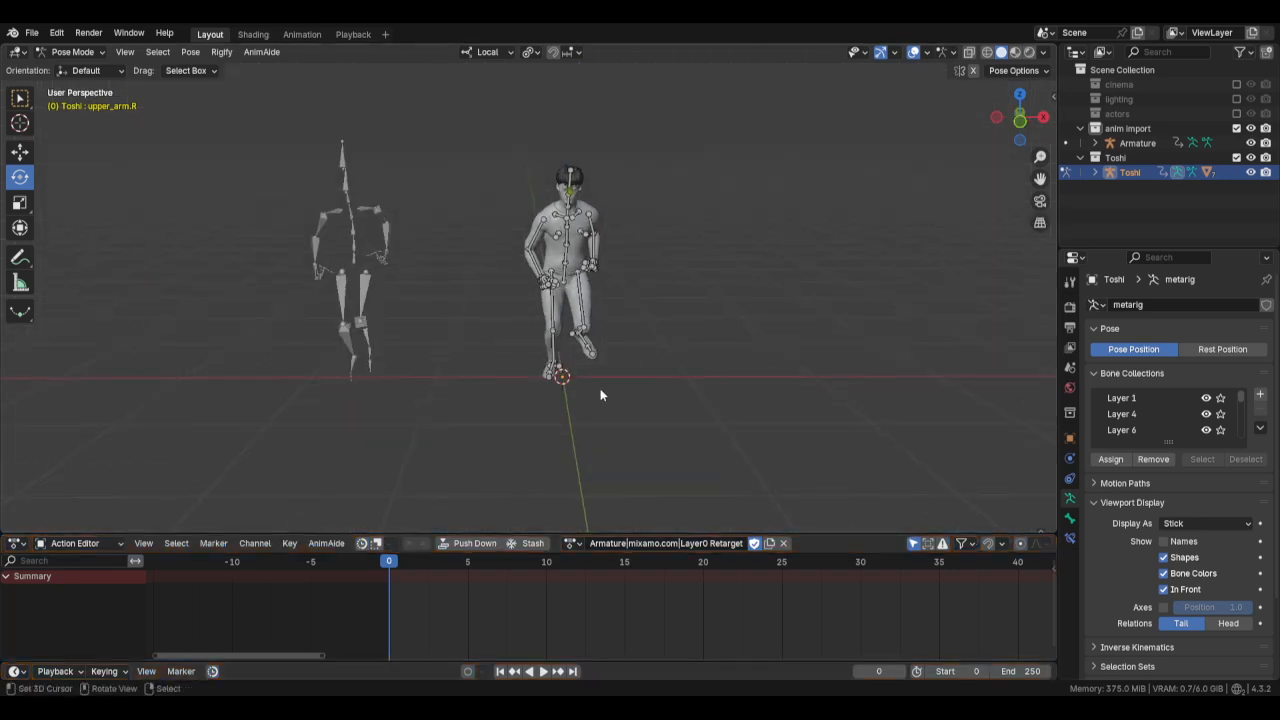
pyautogui.press('space')
pyautogui.press('space')
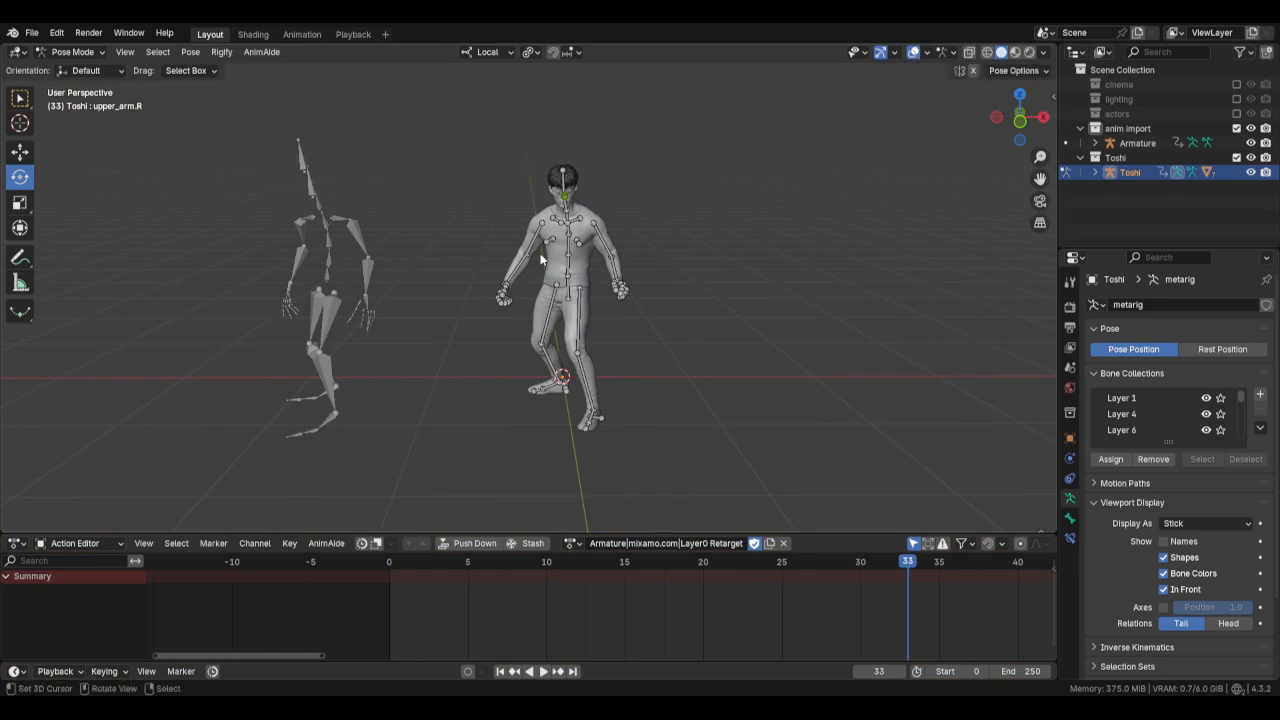
# Hide Toshi's armature and play the animation to review the motion on the mesh alone.
pyautogui.click(1250, 172)
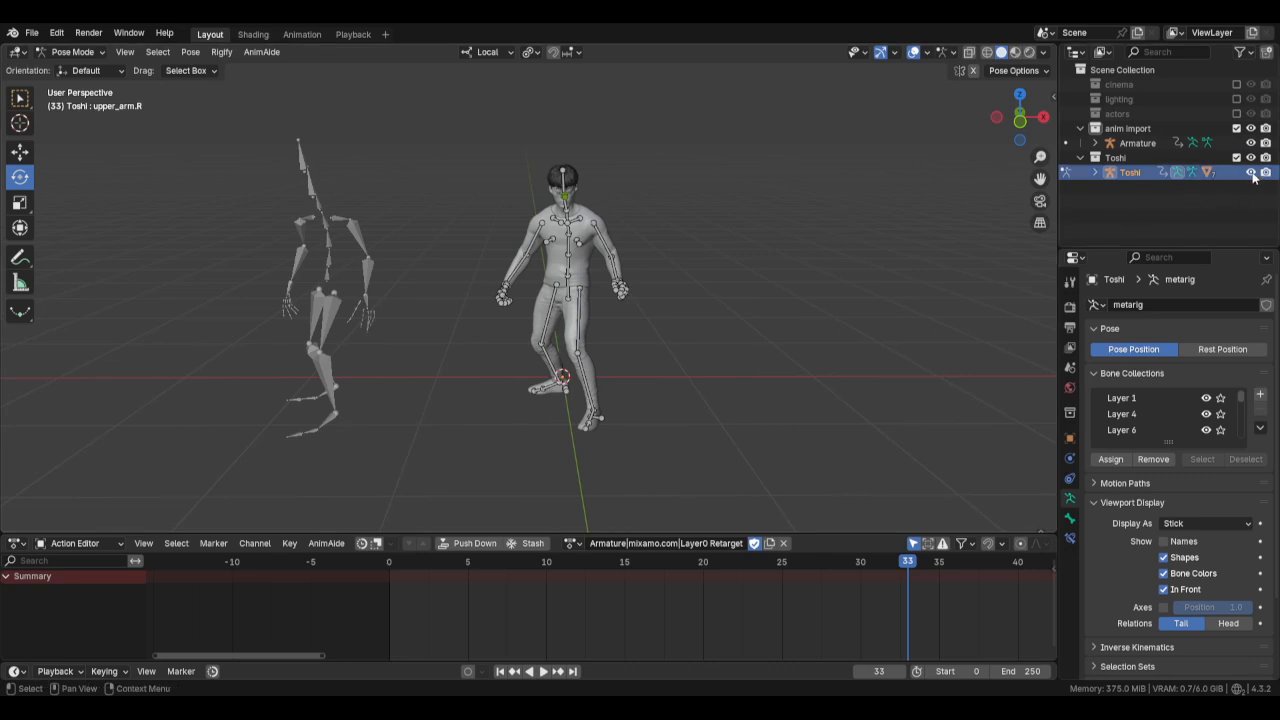
pyautogui.click(388, 622)
pyautogui.press('space')
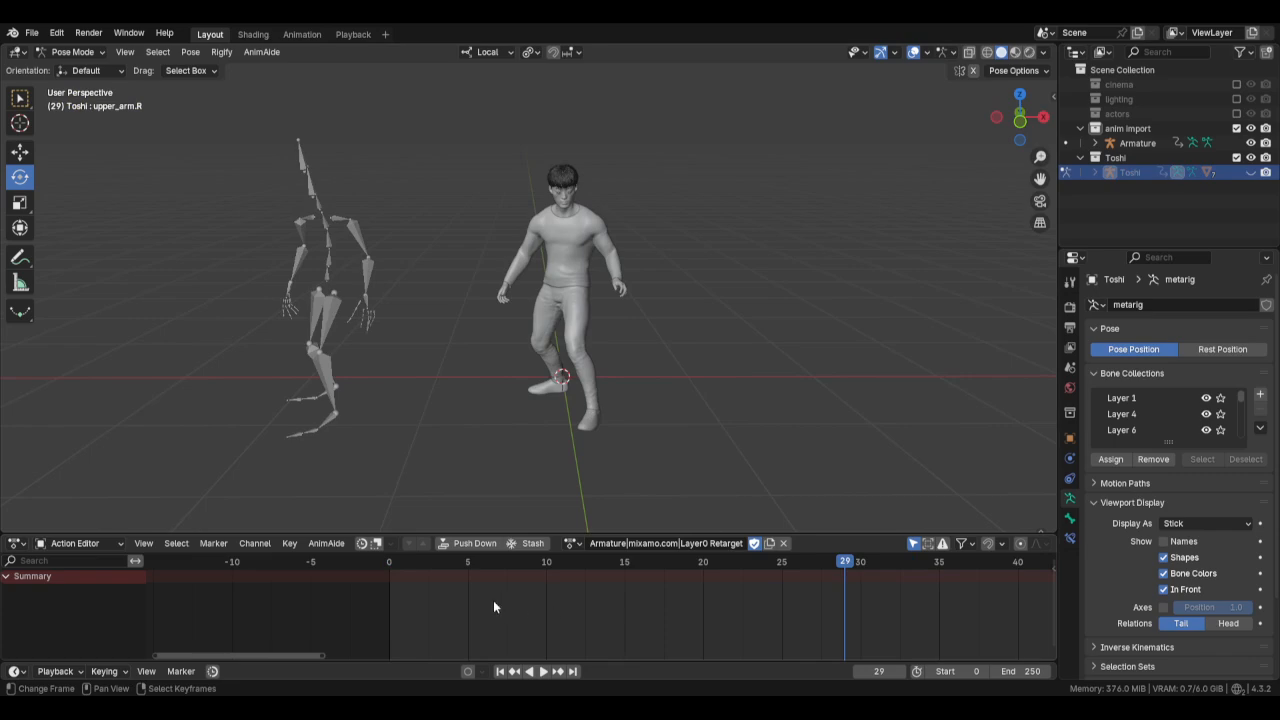
pyautogui.moveTo(470, 627); pyautogui.dragTo(766, 612)
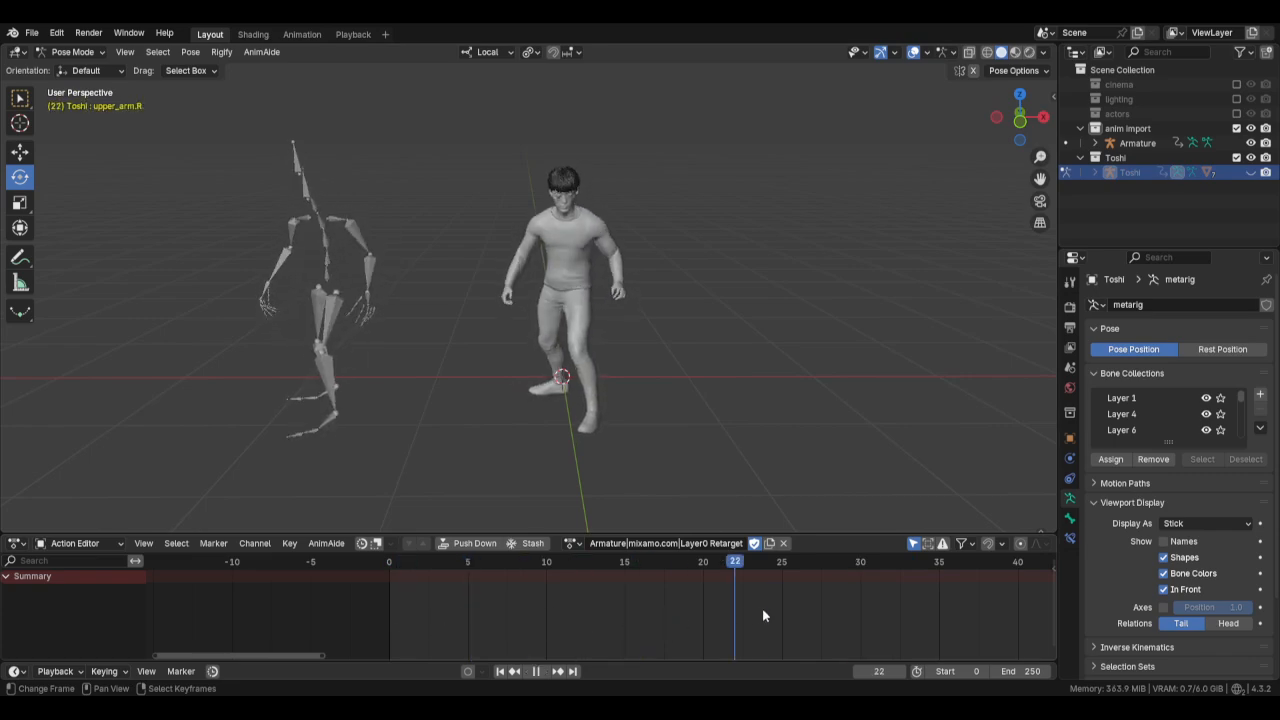
# Set the scene frame rate to 24 fps and play the animation from the first frame.
pyautogui.click(1069, 327)
pyautogui.click(1190, 437)
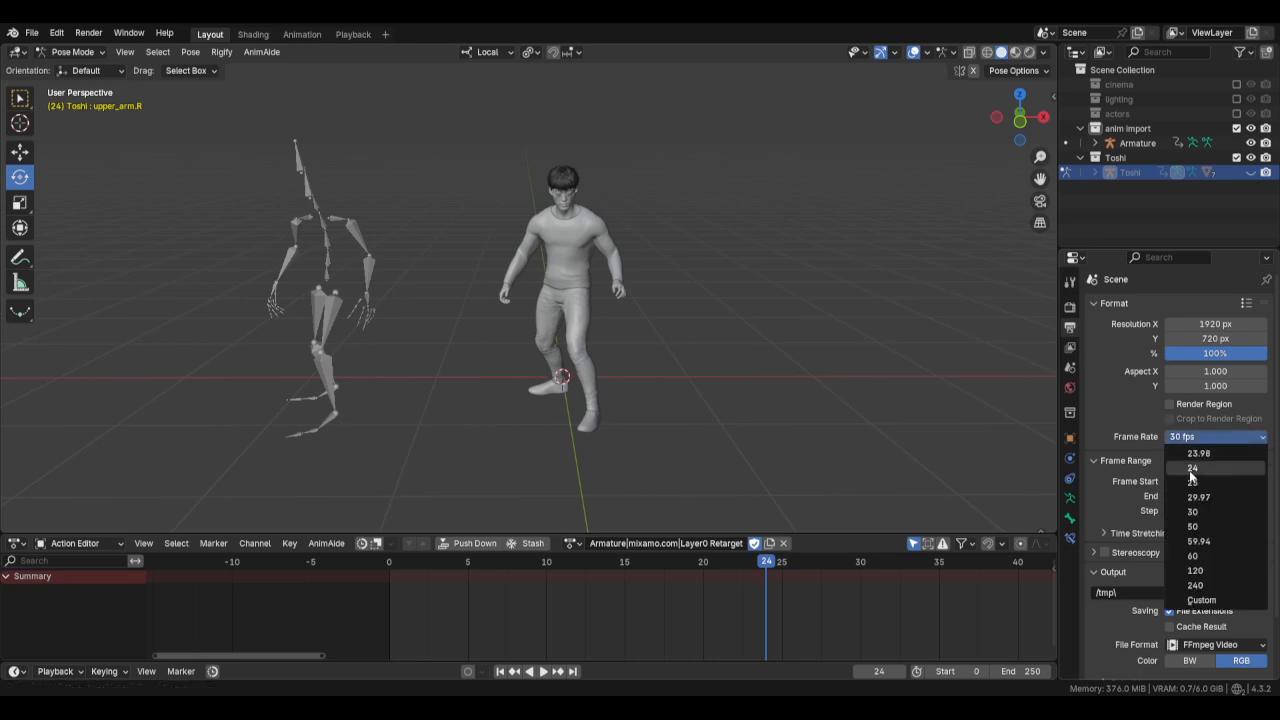
pyautogui.hotkey('shift', 'Left')
pyautogui.press('space')
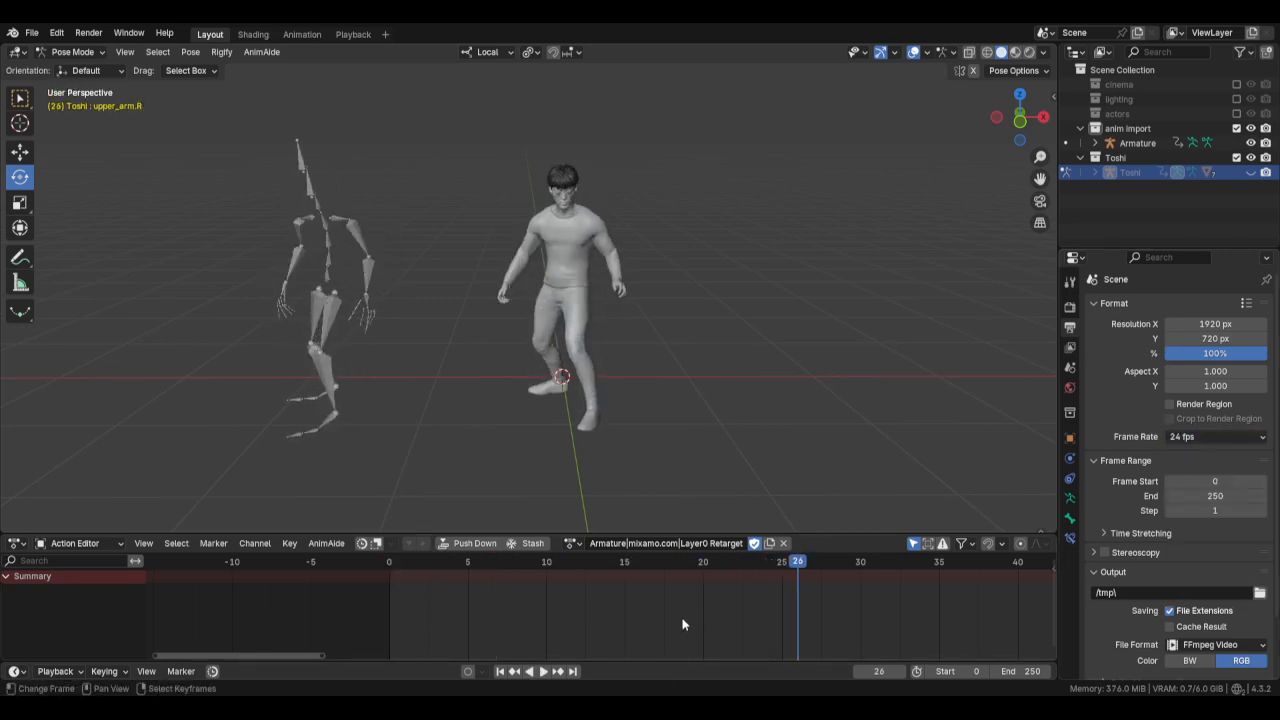
# Return to frame 0, unhide Toshi's armature, and switch it to Object Mode.
pyautogui.hotkey('shift', 'Left')
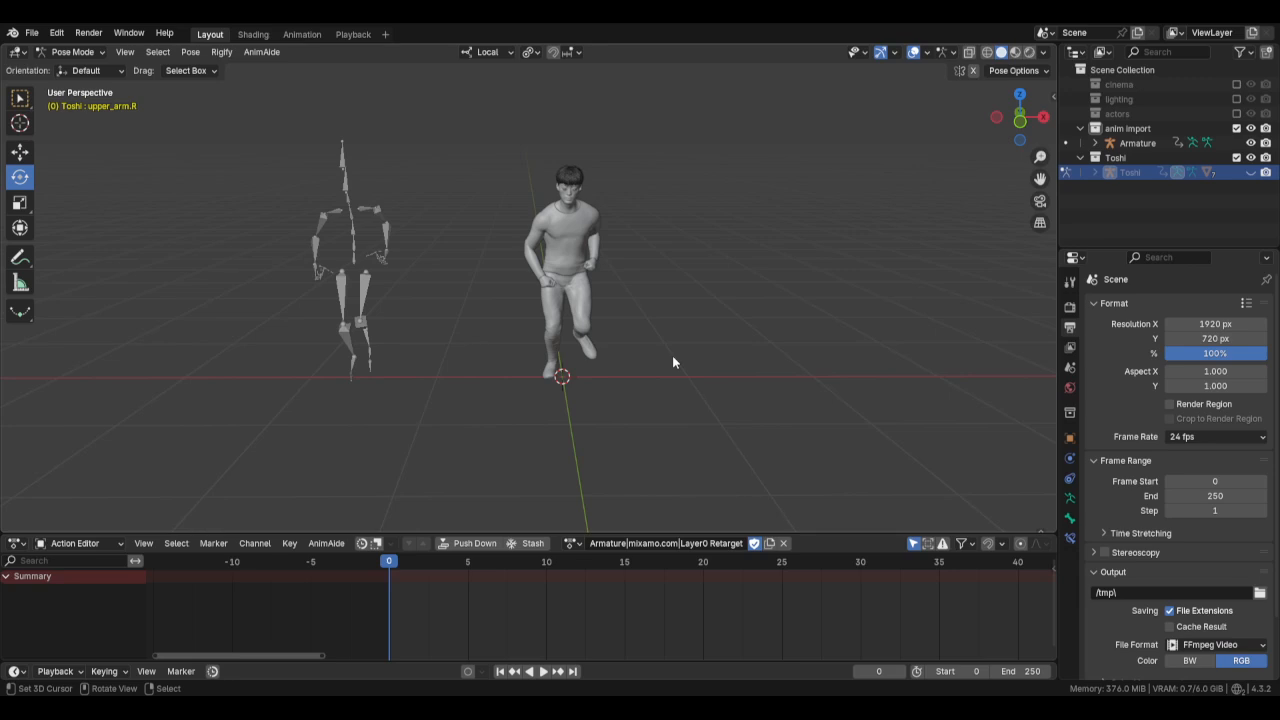
pyautogui.click(1130, 172)
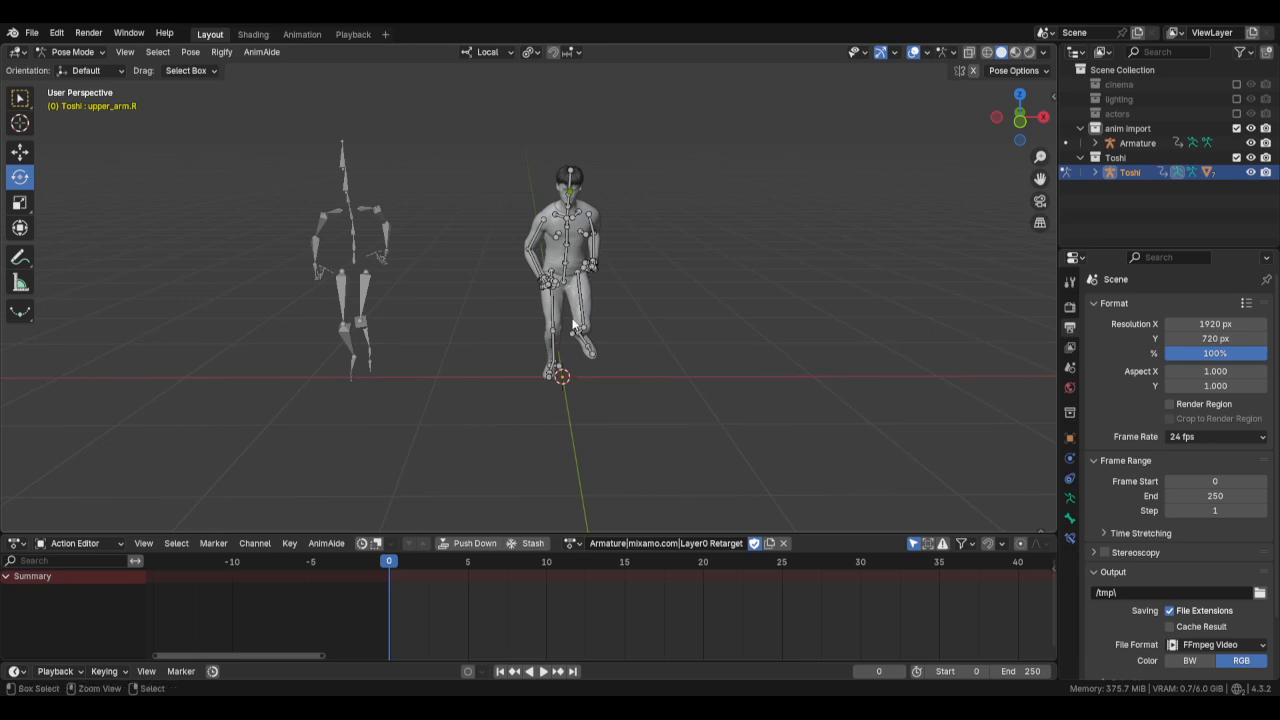
pyautogui.hotkey('ctrl', 'Tab')
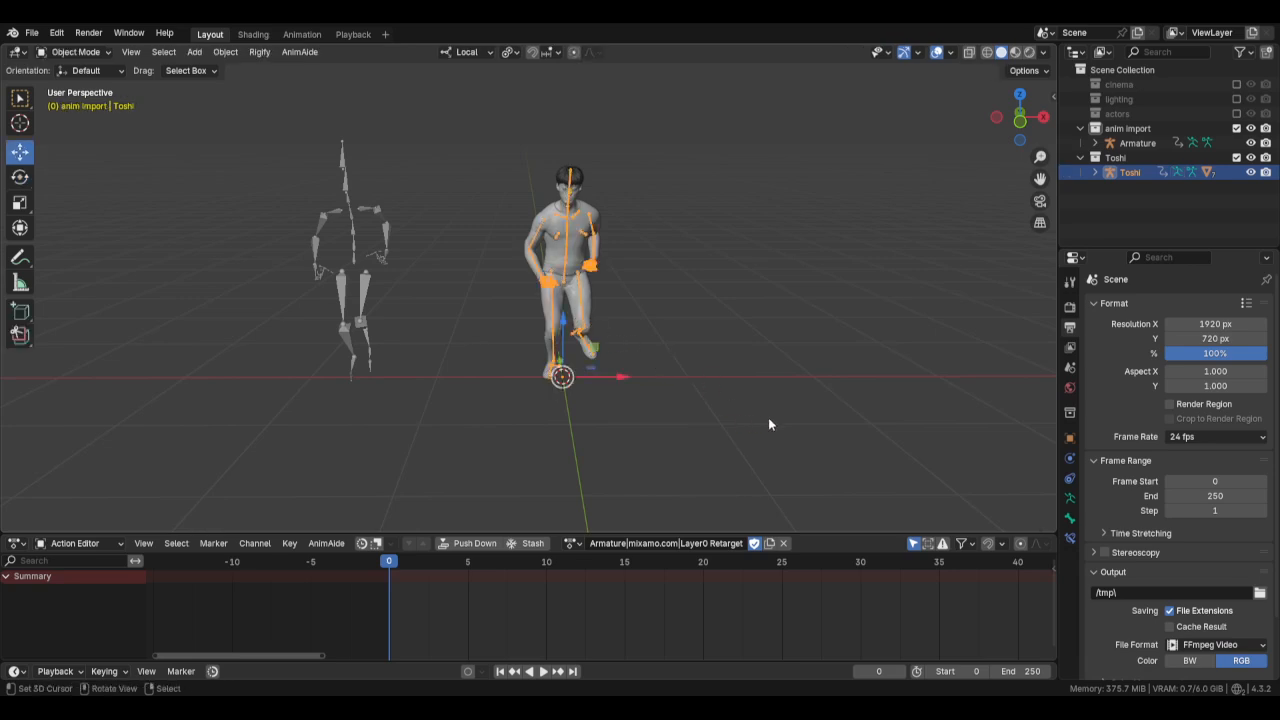